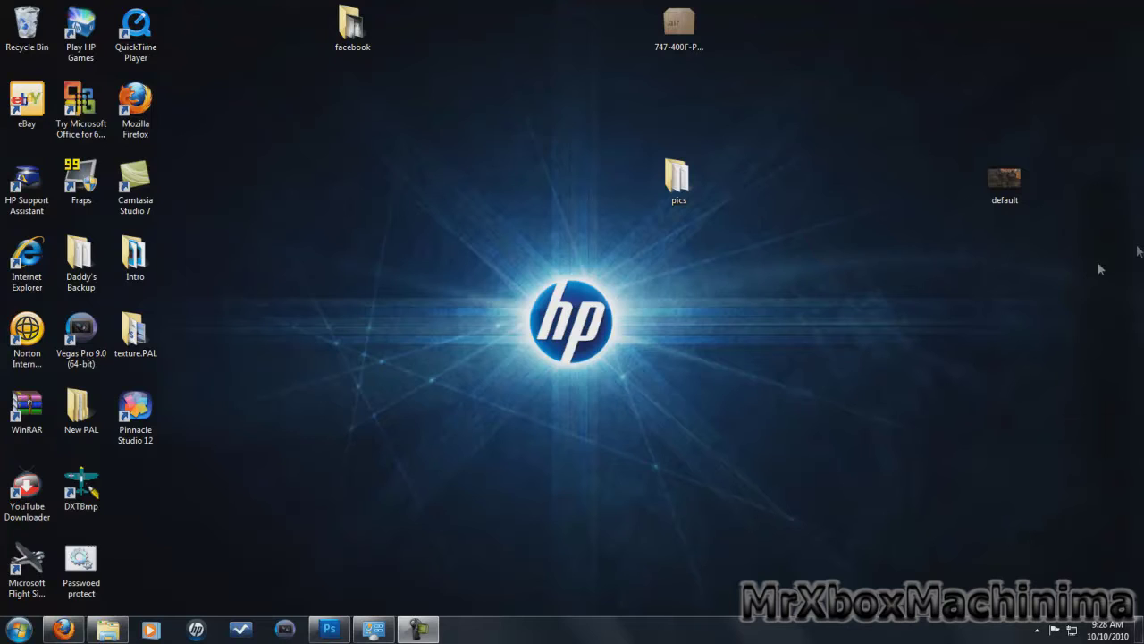
Launch Pinnacle Studio 12 and try the video sharpness slider, returning it to minimum
drag(1092, 302, 892, 79)
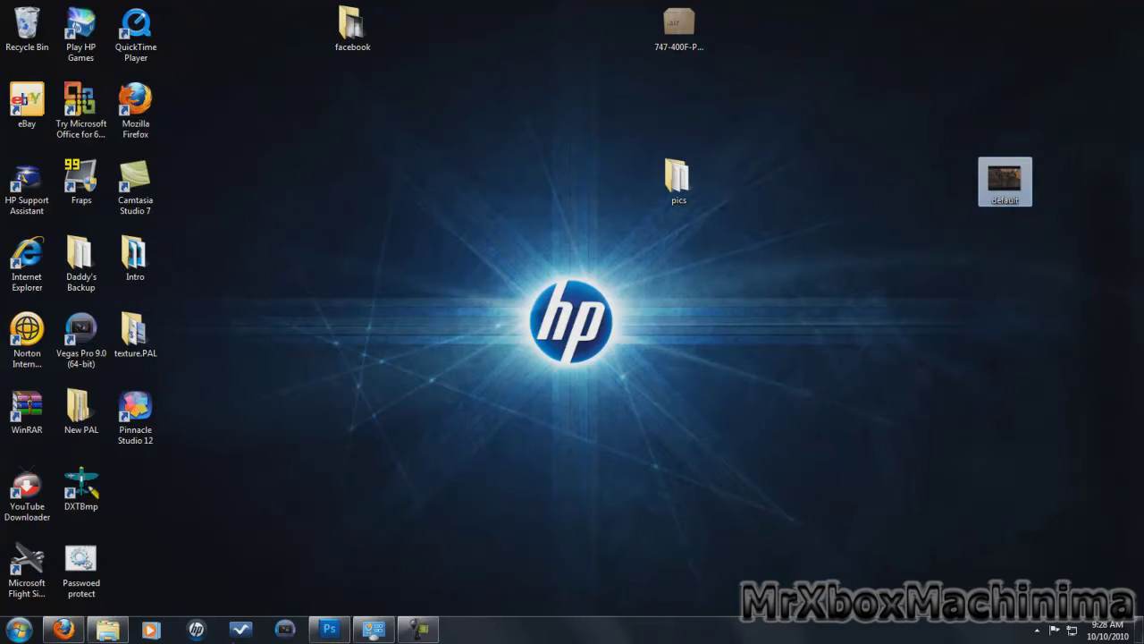
click(145, 420)
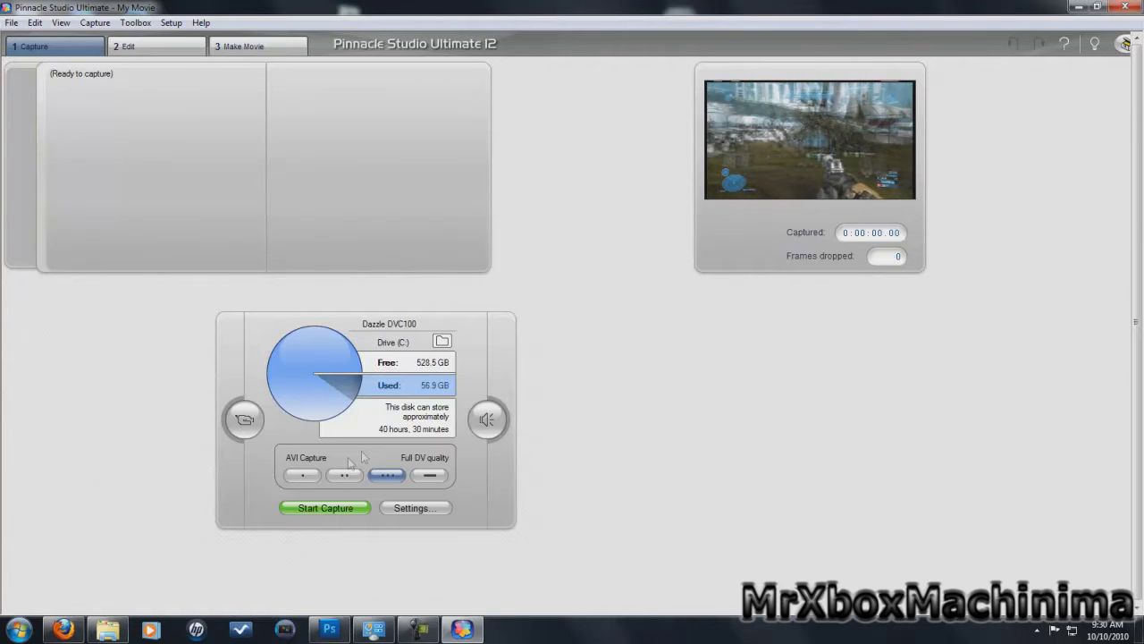
click(248, 431)
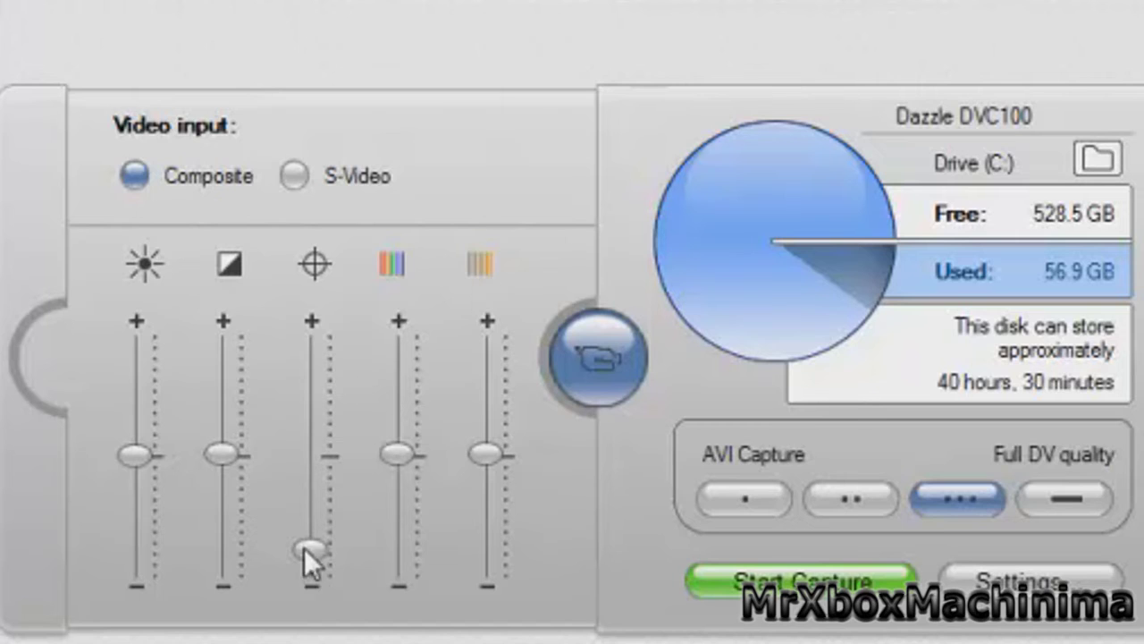
drag(308, 556, 310, 462)
drag(302, 590, 302, 621)
Check the audio capture settings, close them, and bring up the capture setup options
click(615, 370)
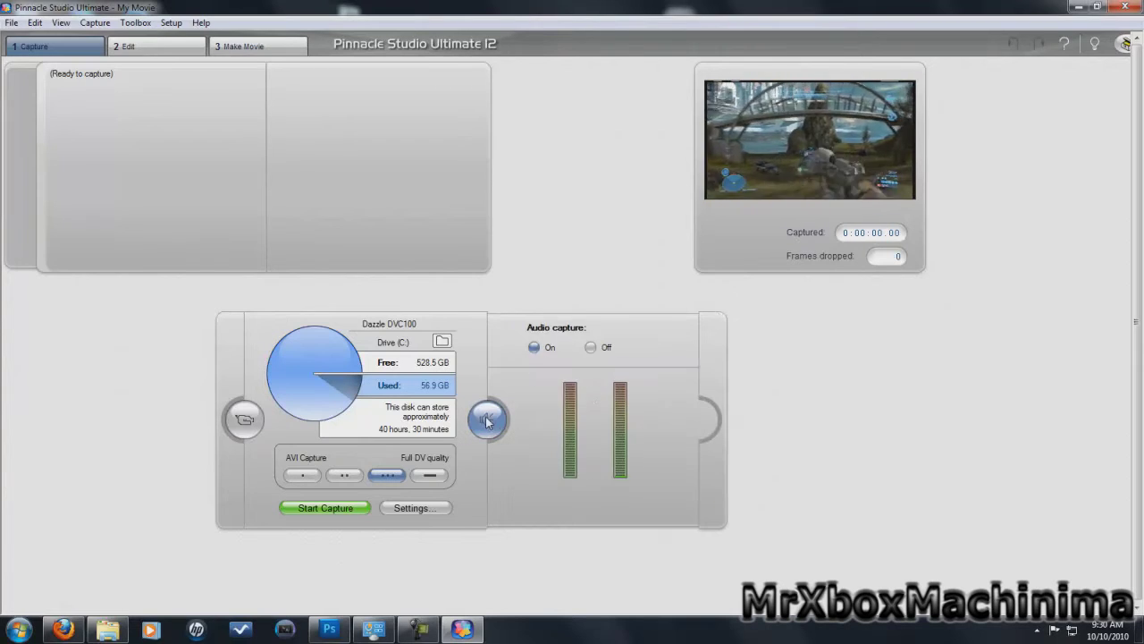
click(488, 422)
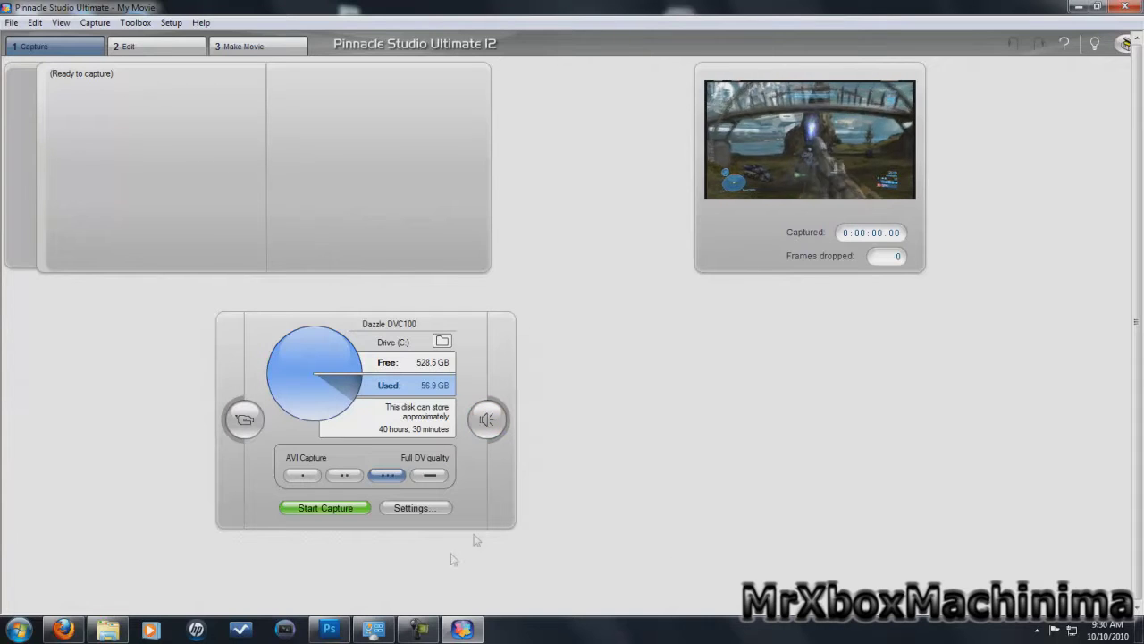
click(399, 510)
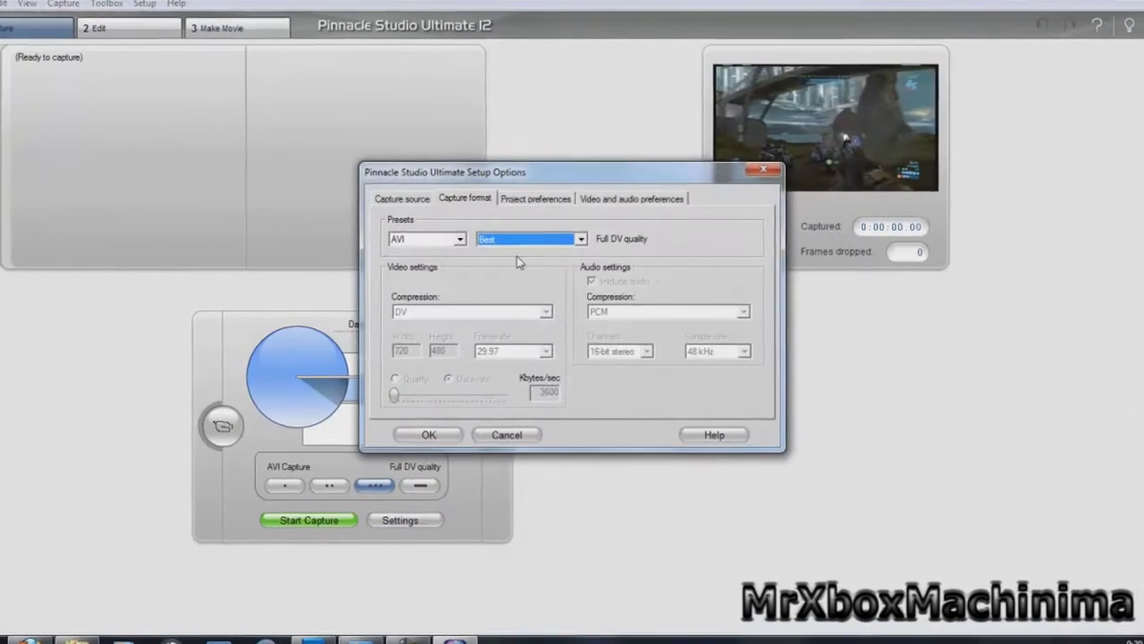
Keep Dazzle DVC100, NTSC and 16:9 as the capture source settings
click(391, 193)
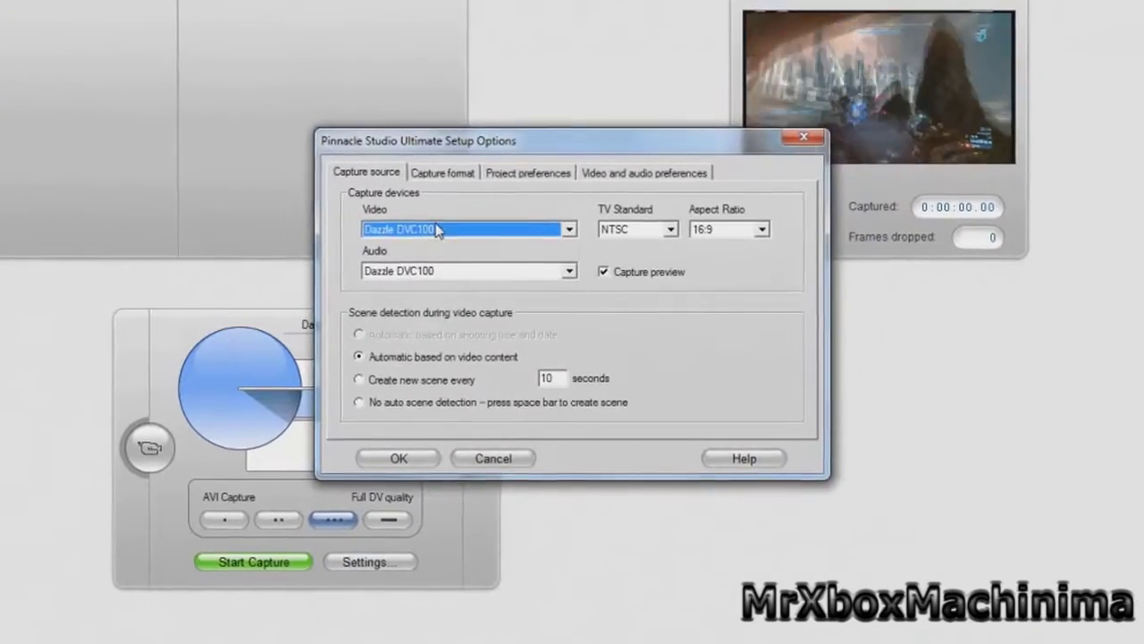
click(438, 231)
click(447, 205)
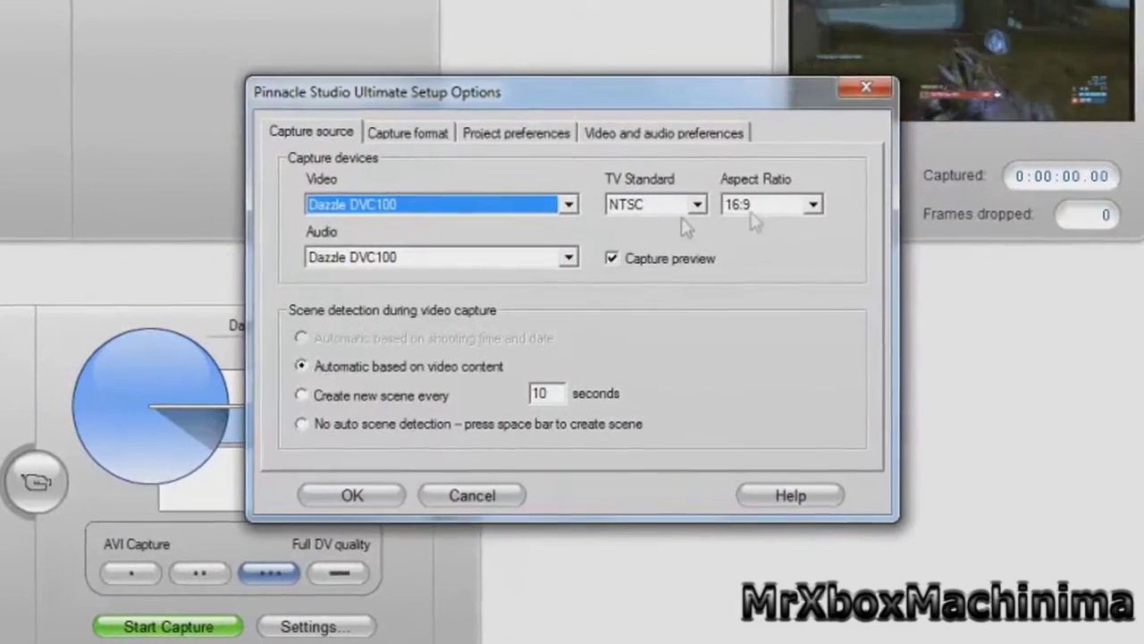
click(658, 212)
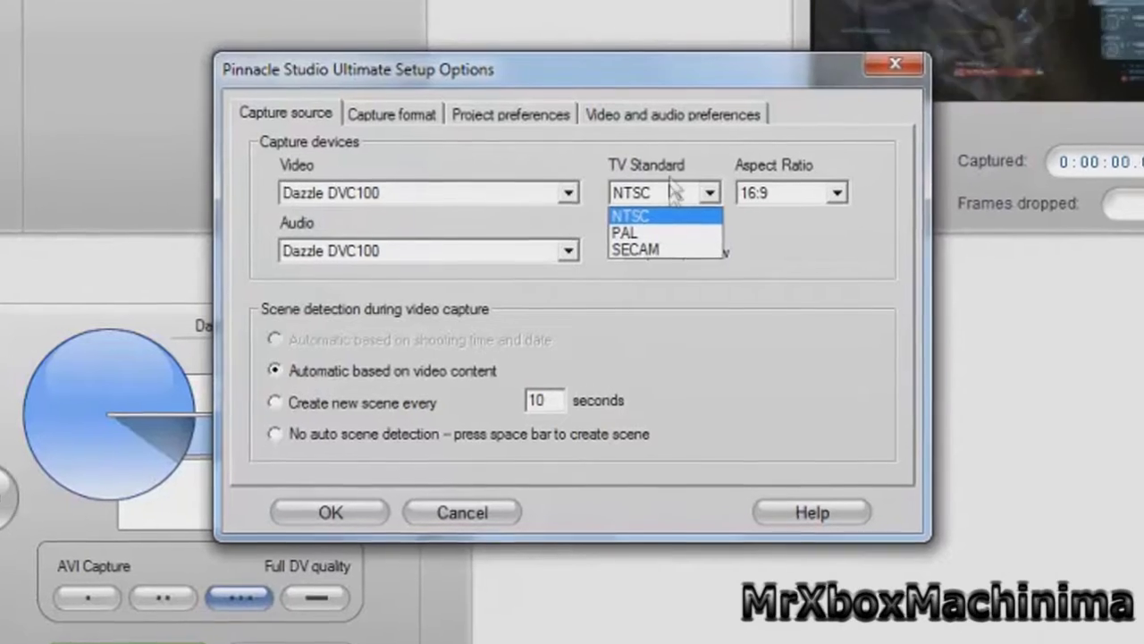
click(666, 215)
click(805, 192)
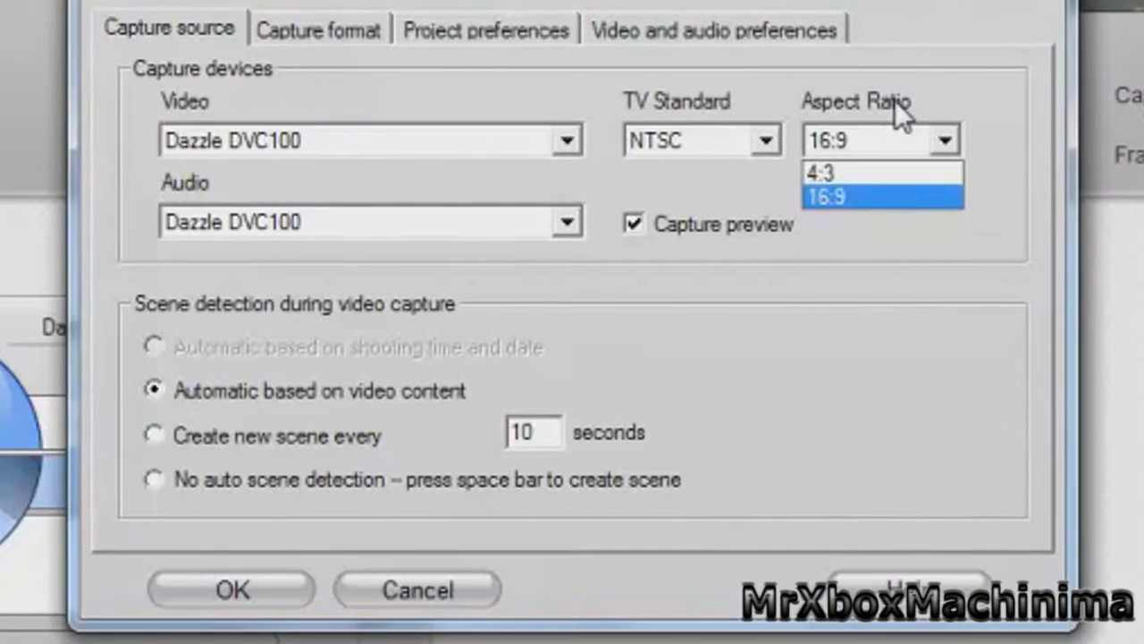
click(866, 130)
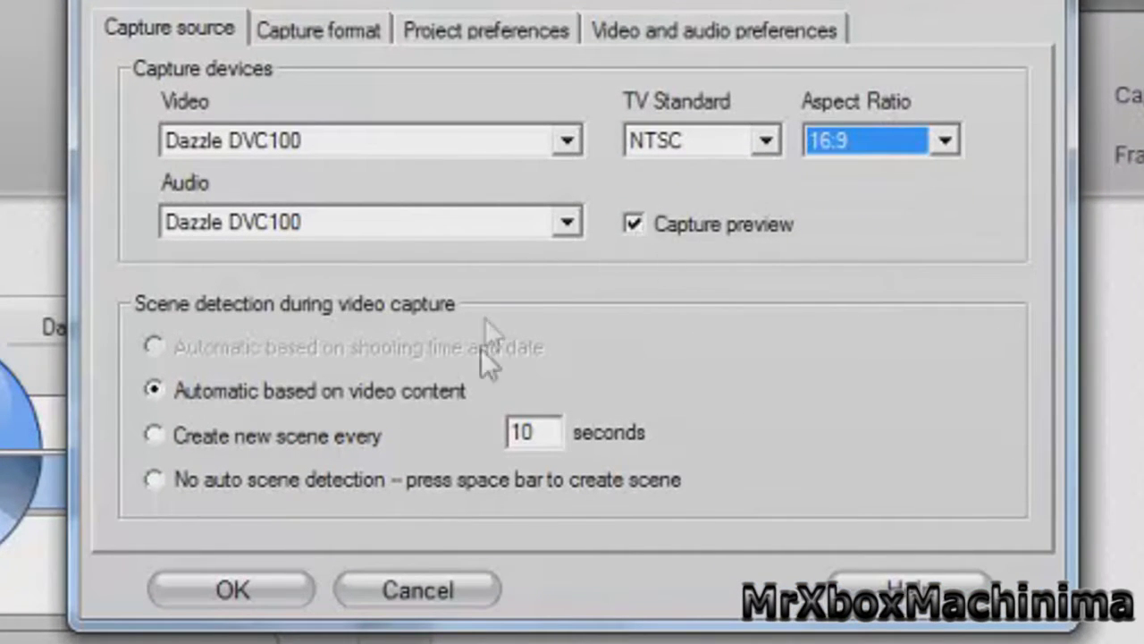
Leave capture preview on and choose No auto scene detection
click(631, 223)
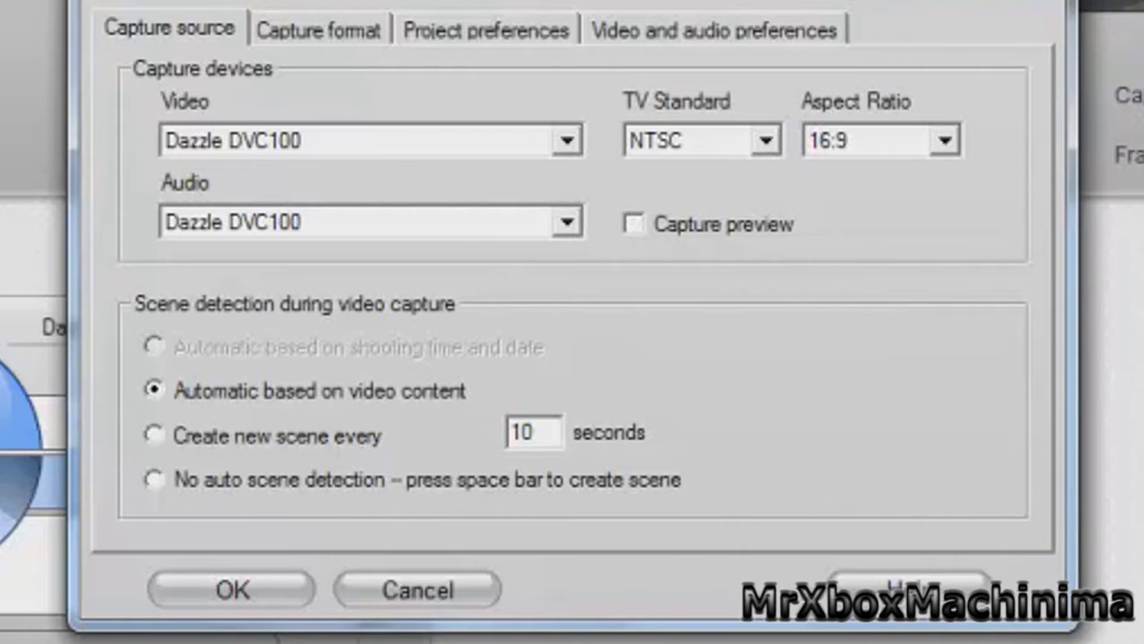
click(632, 226)
click(155, 479)
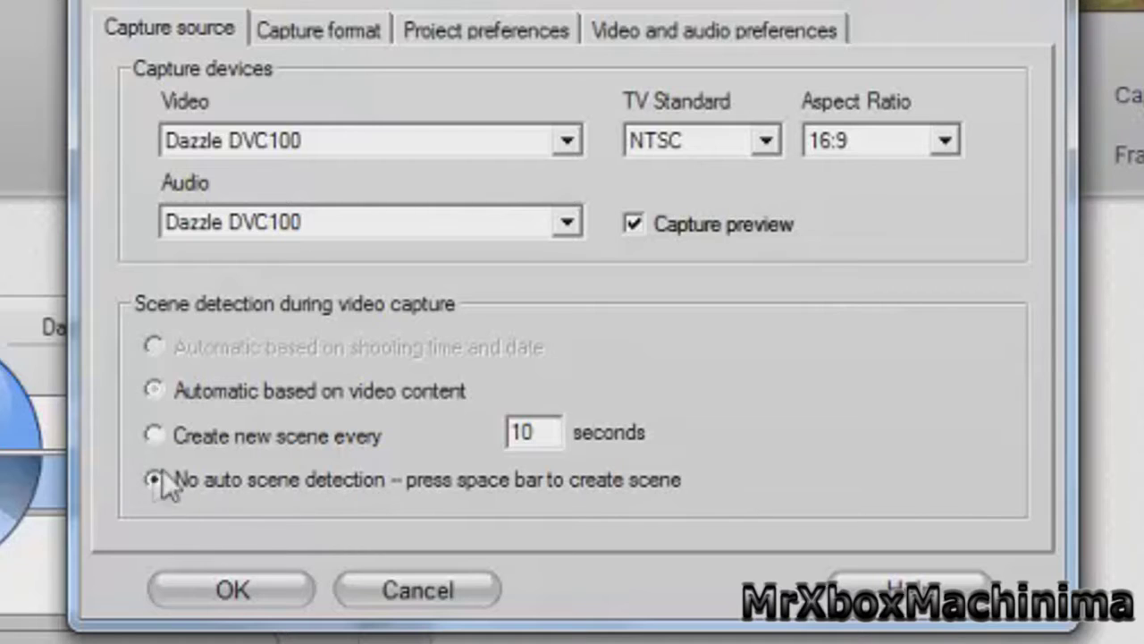
click(331, 34)
Set the AVI capture preset to Custom quality with MJPEG video compression
click(197, 126)
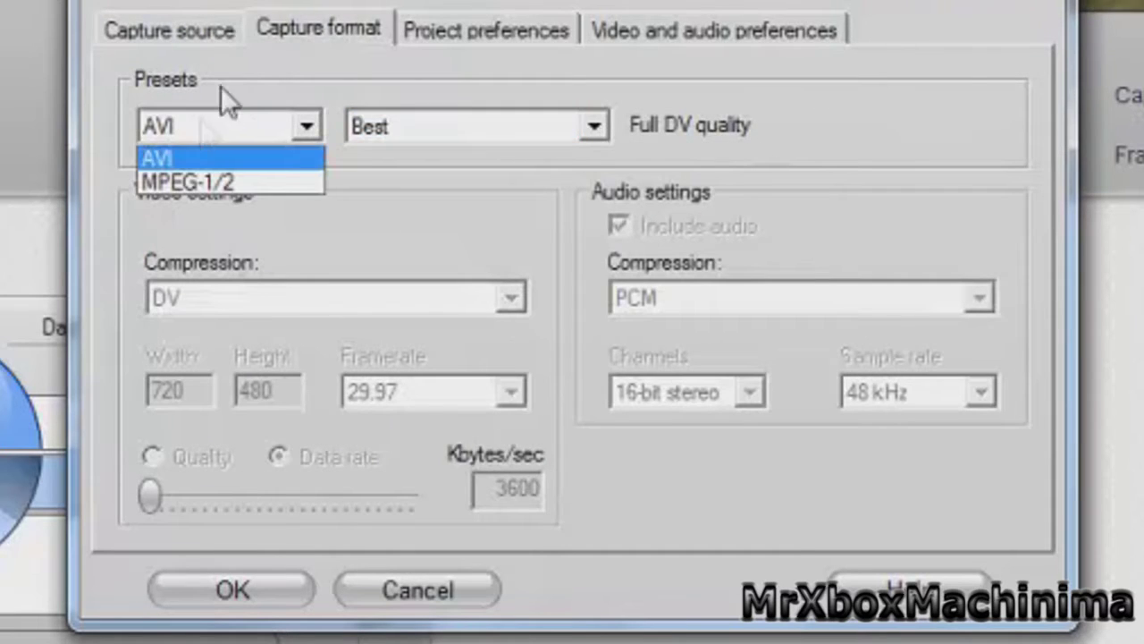
click(233, 91)
click(474, 126)
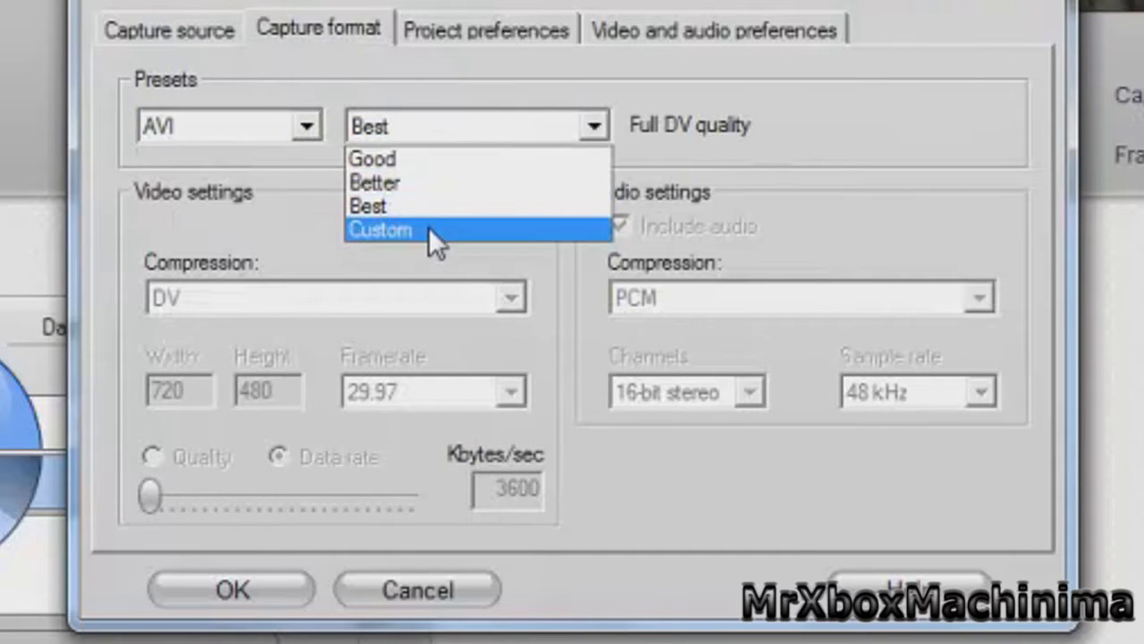
click(428, 230)
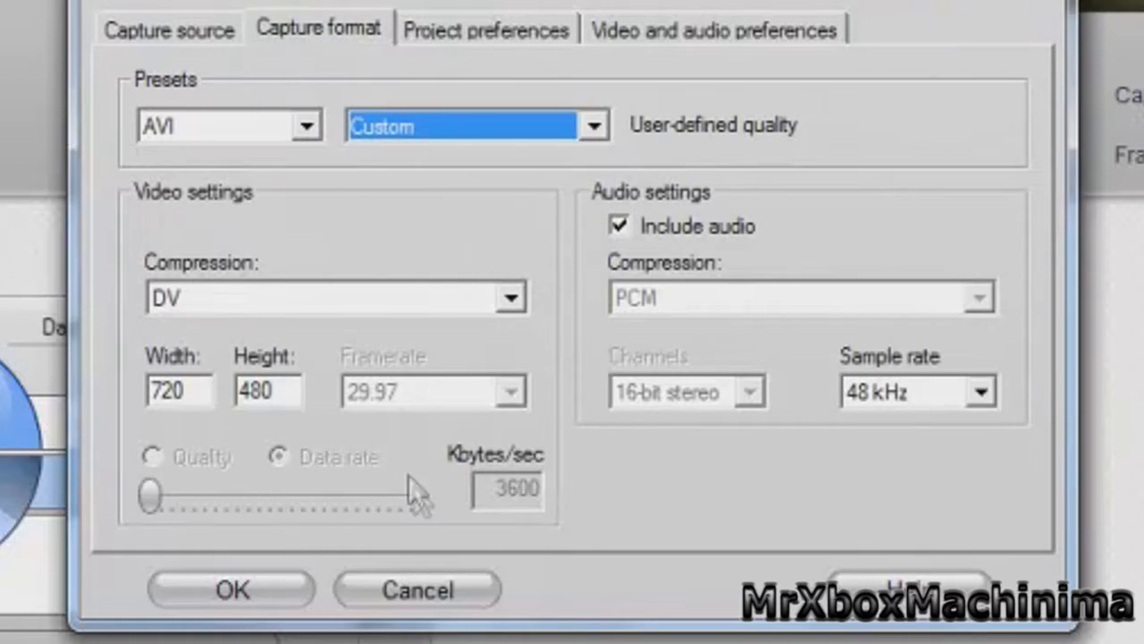
click(438, 299)
click(373, 357)
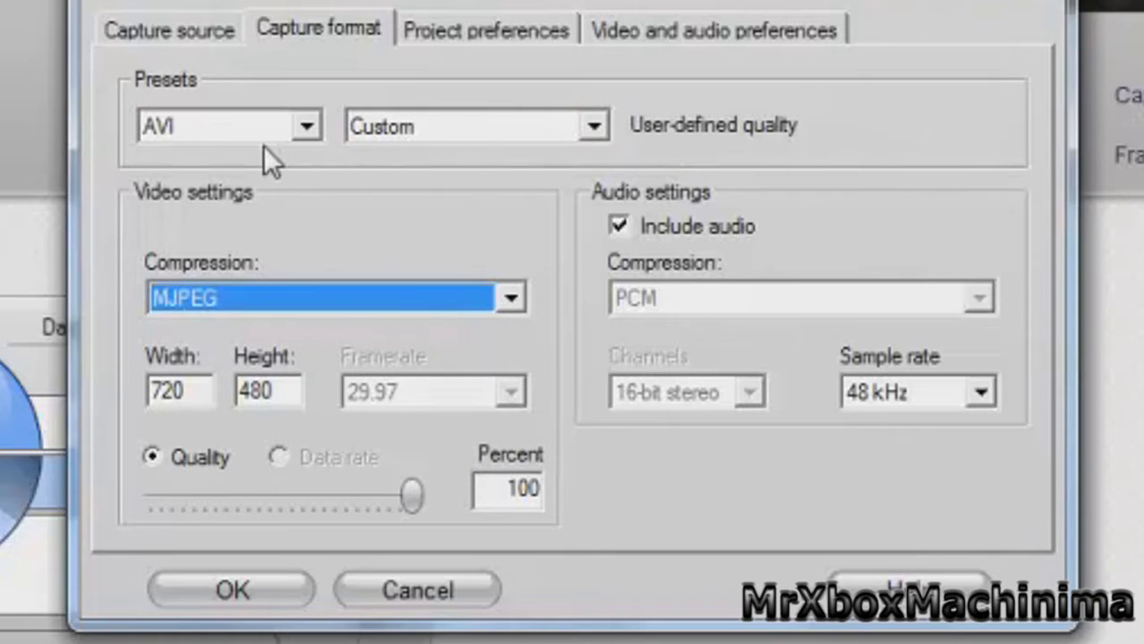
Switch the capture format to MPEG-1/2 with a Custom preset and MPEG2 type
click(307, 130)
click(267, 179)
click(482, 130)
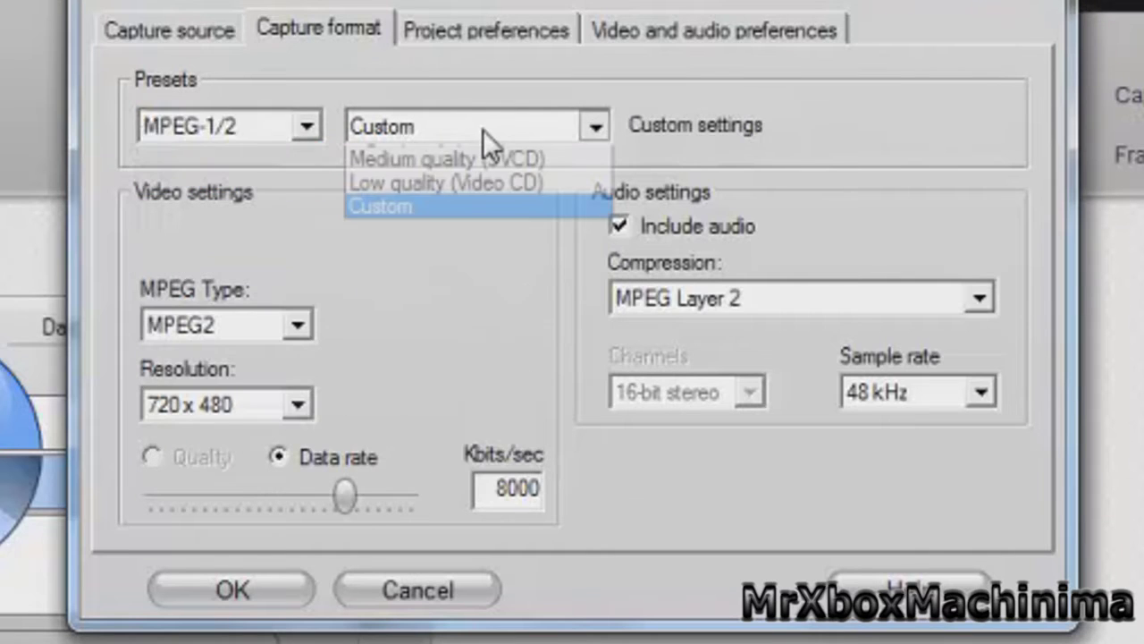
click(463, 232)
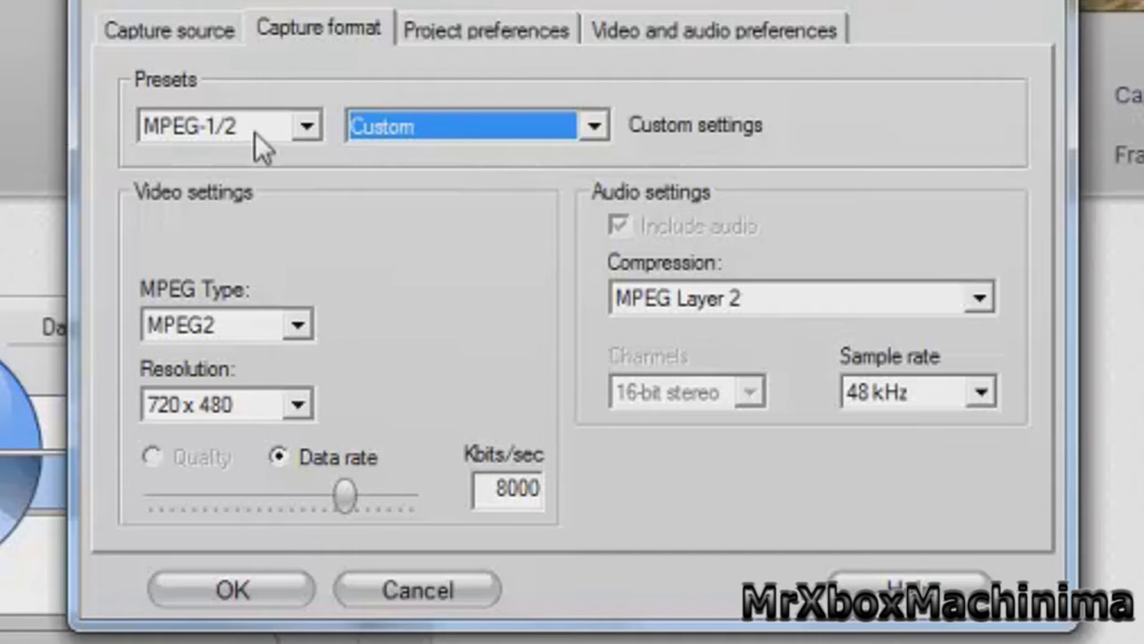
click(295, 328)
click(295, 327)
click(341, 192)
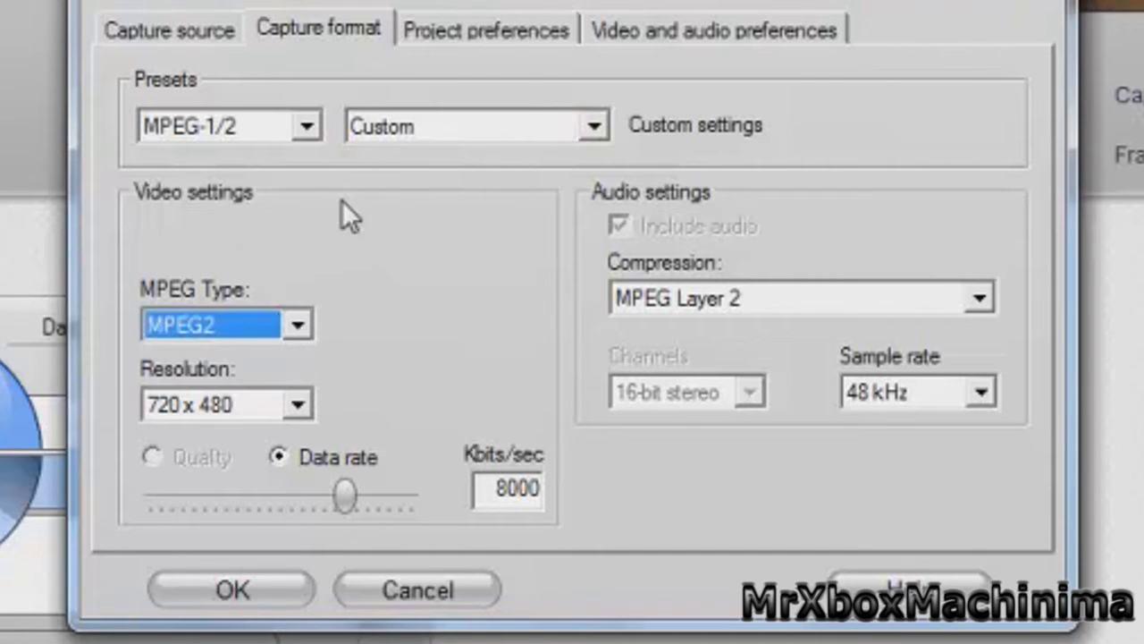
Use 720 x 480 resolution with MPEG Layer 2 audio at 48 kHz
click(205, 404)
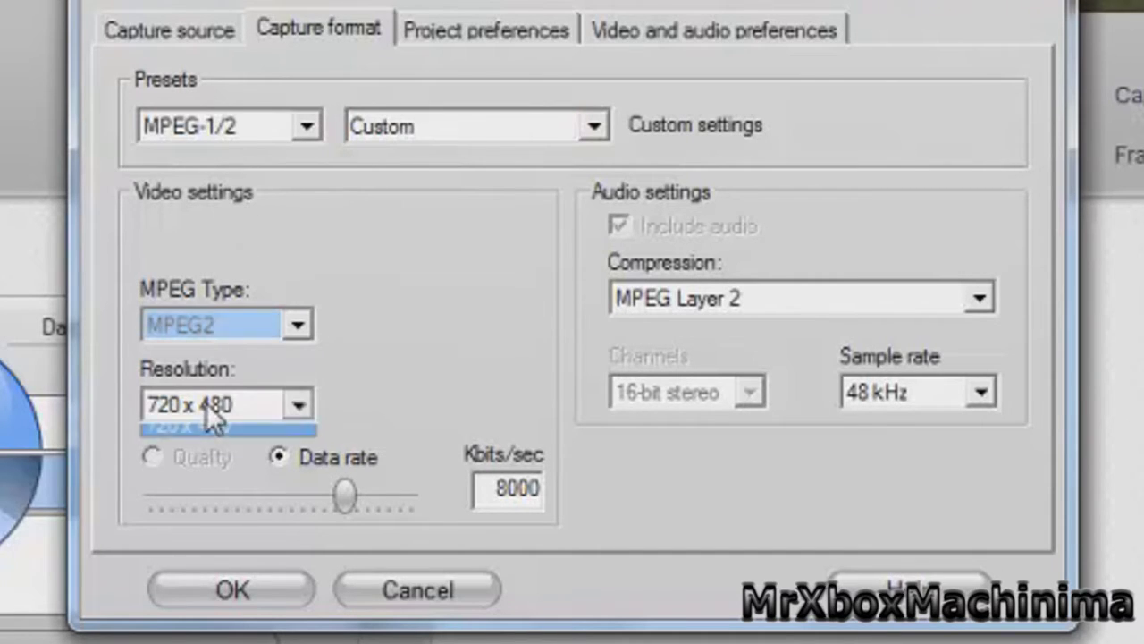
click(344, 375)
click(758, 302)
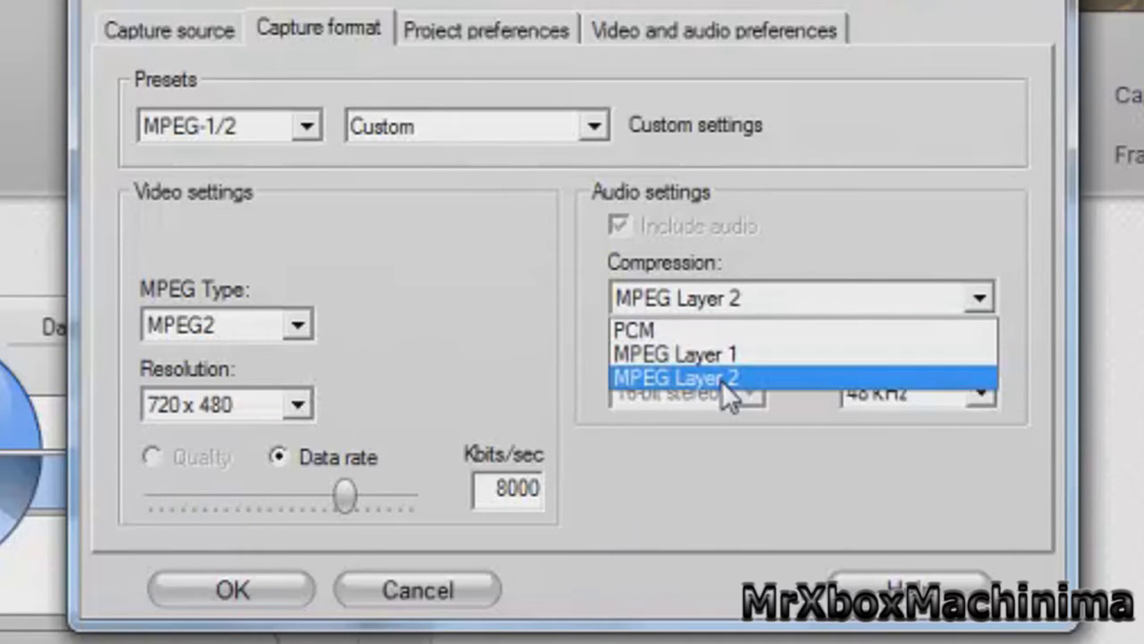
click(721, 380)
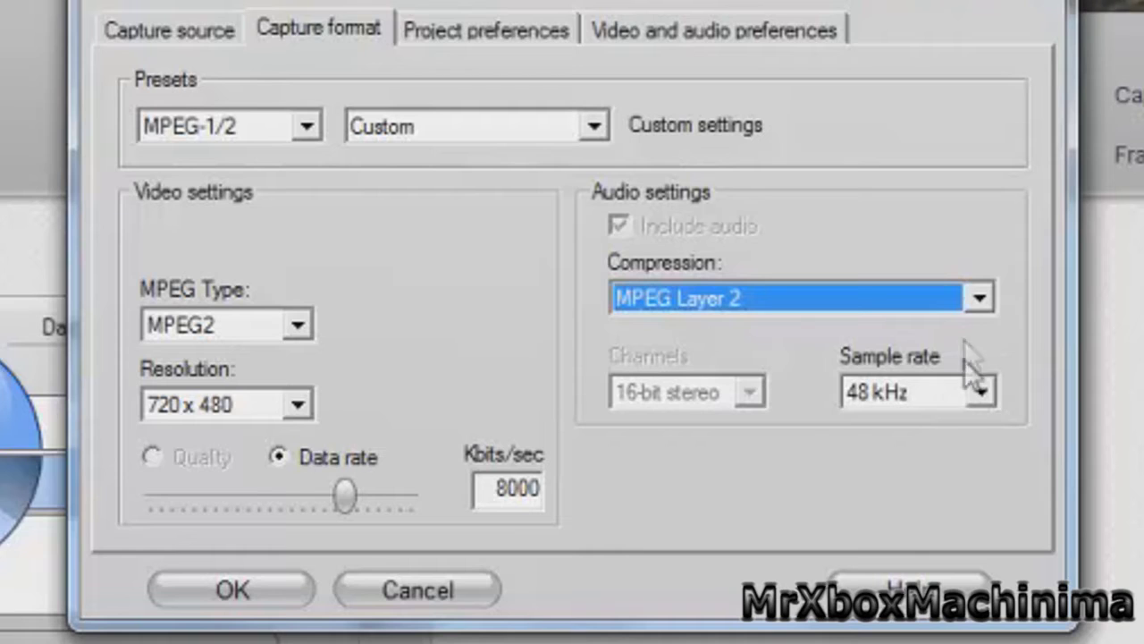
click(953, 401)
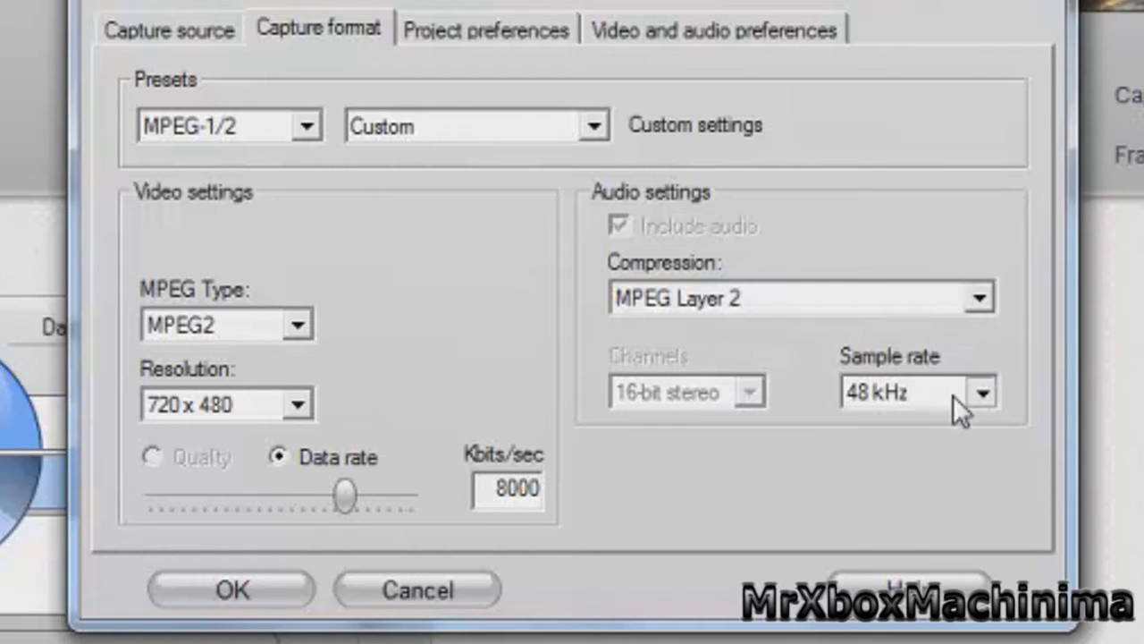
click(939, 331)
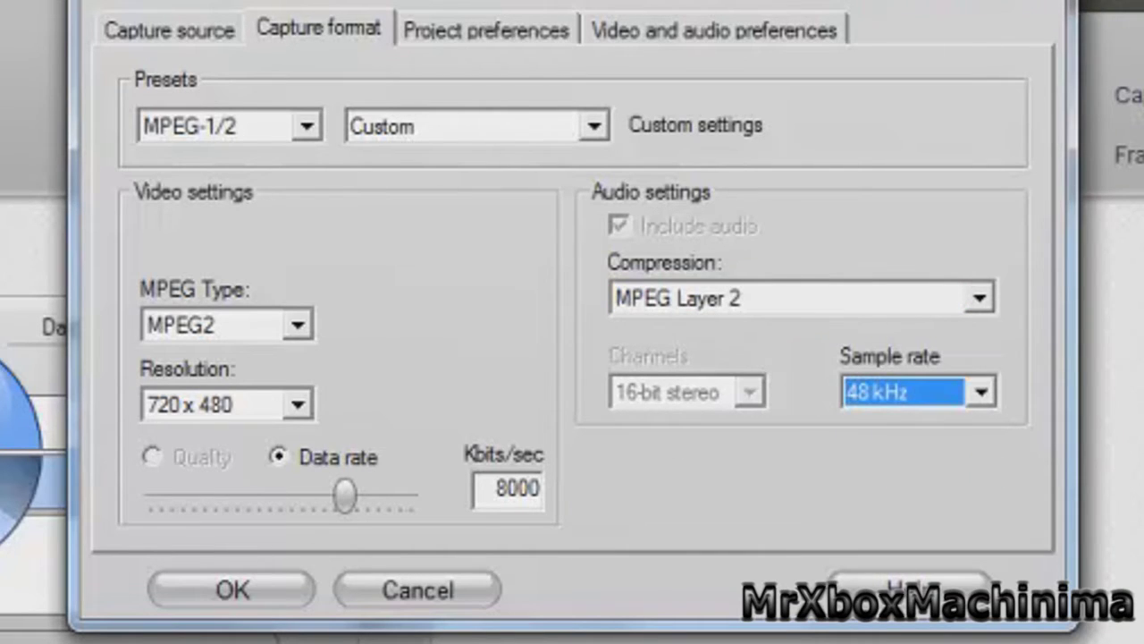
Keep NTSC Progressive Widescreen as the new-project format, then view the video and audio preferences
click(492, 36)
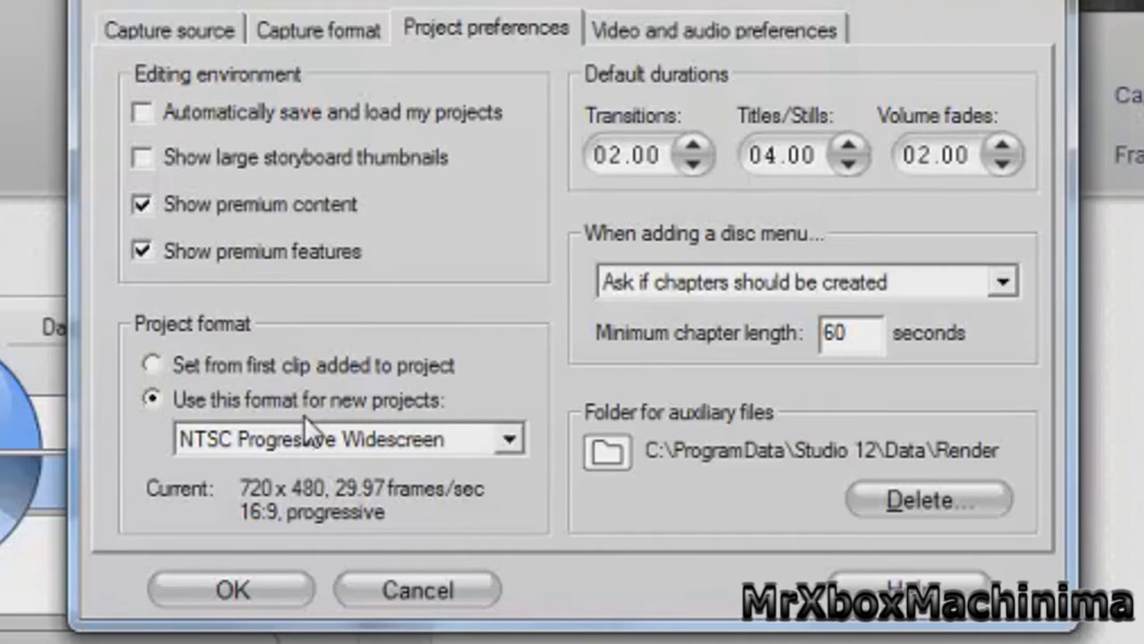
click(359, 444)
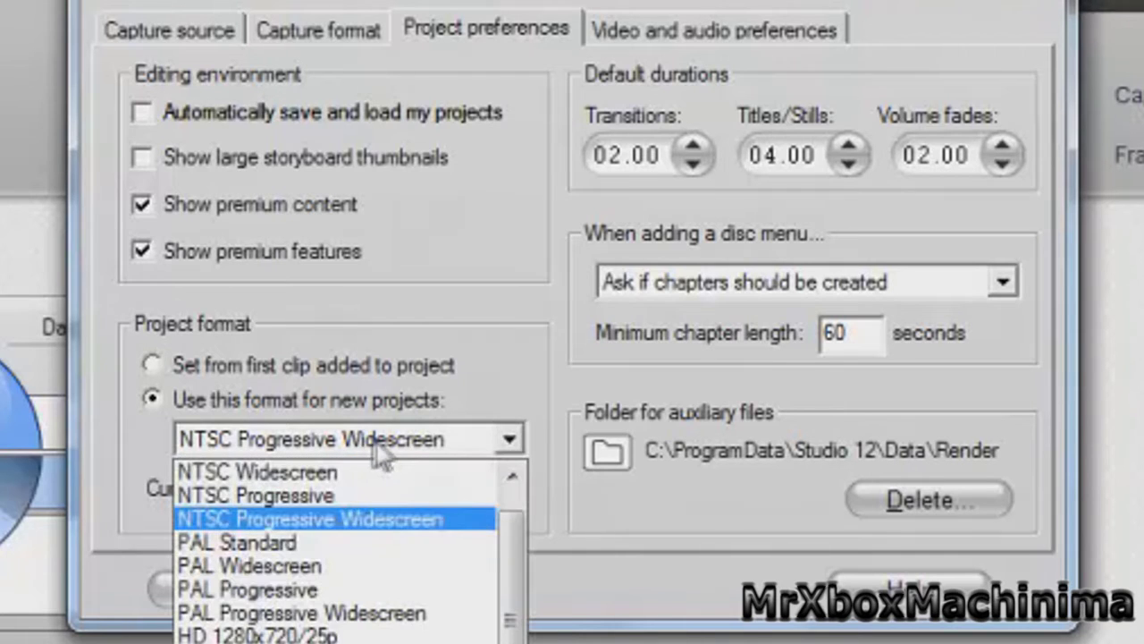
click(305, 516)
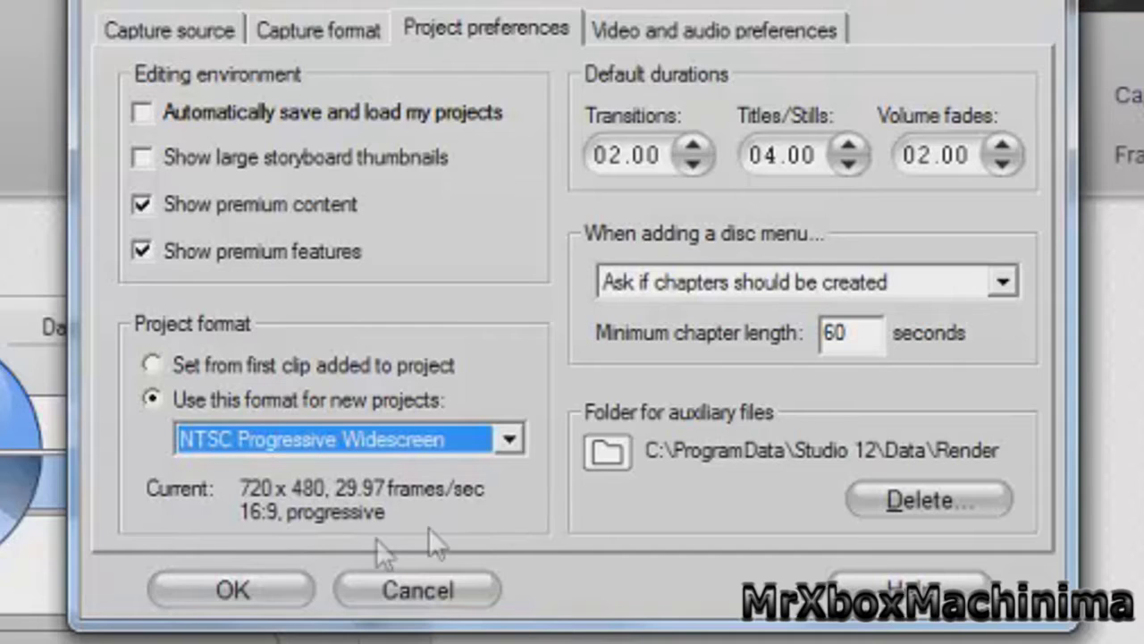
click(641, 32)
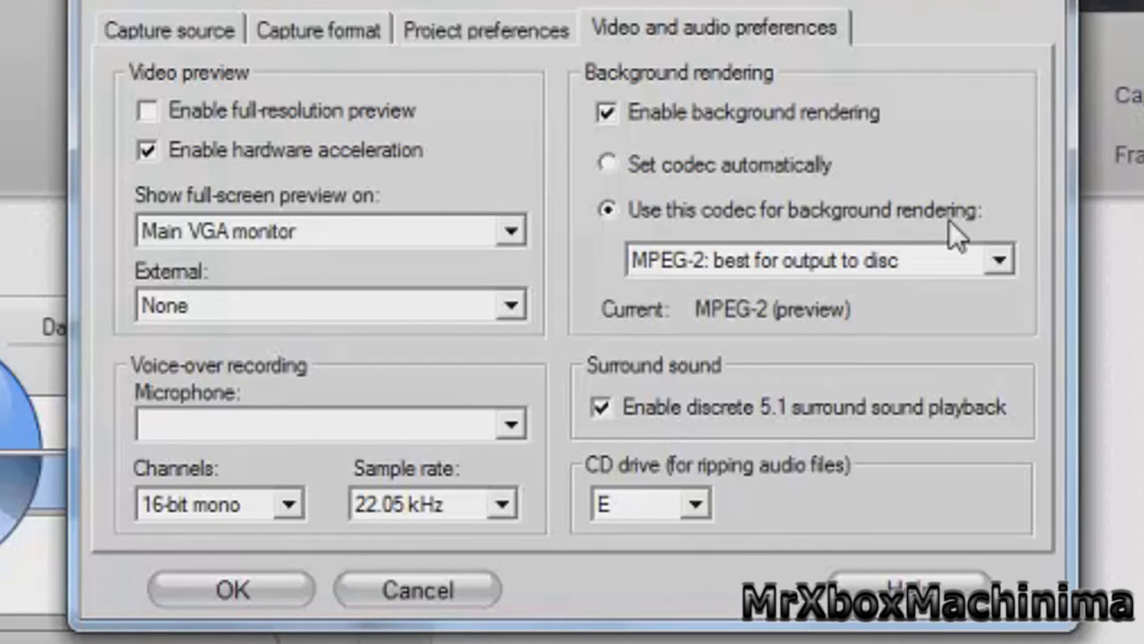
click(880, 261)
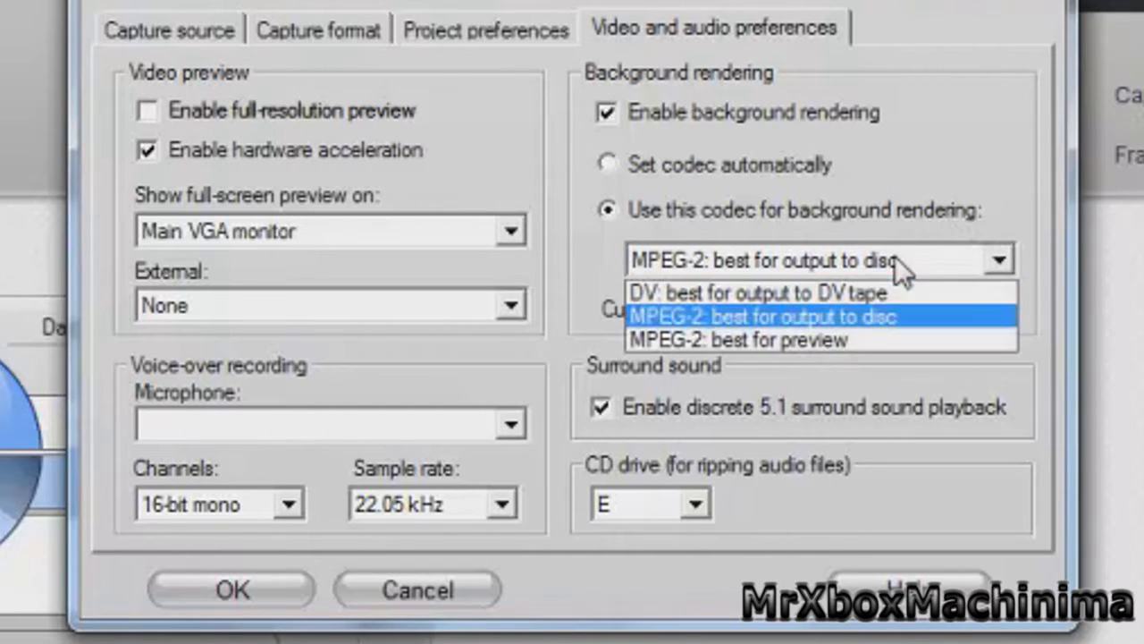
click(843, 322)
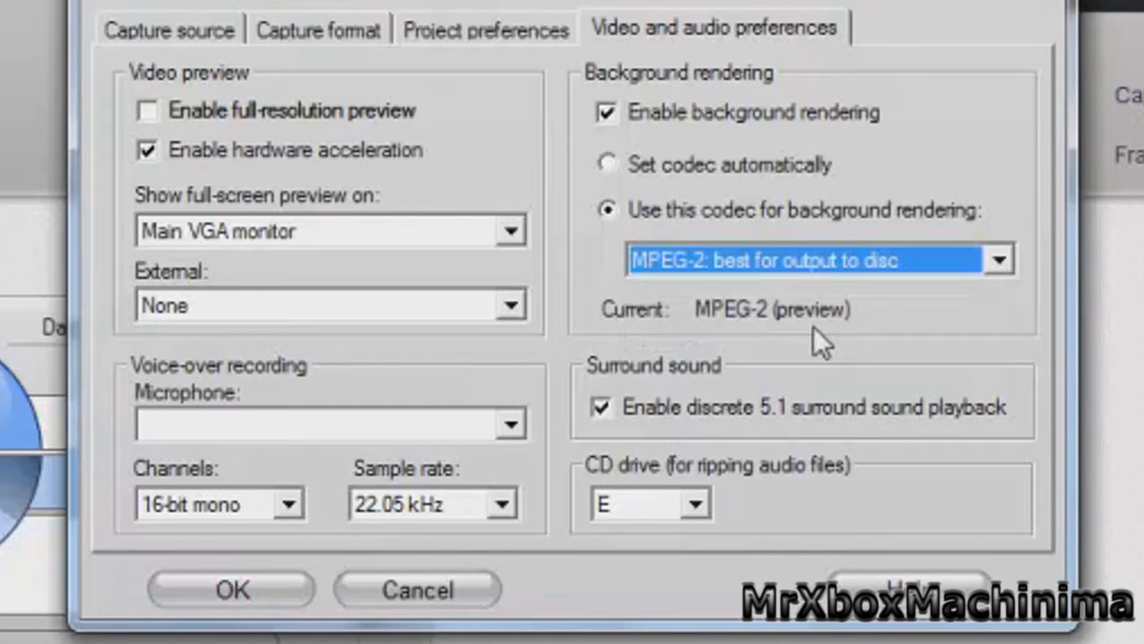
click(693, 504)
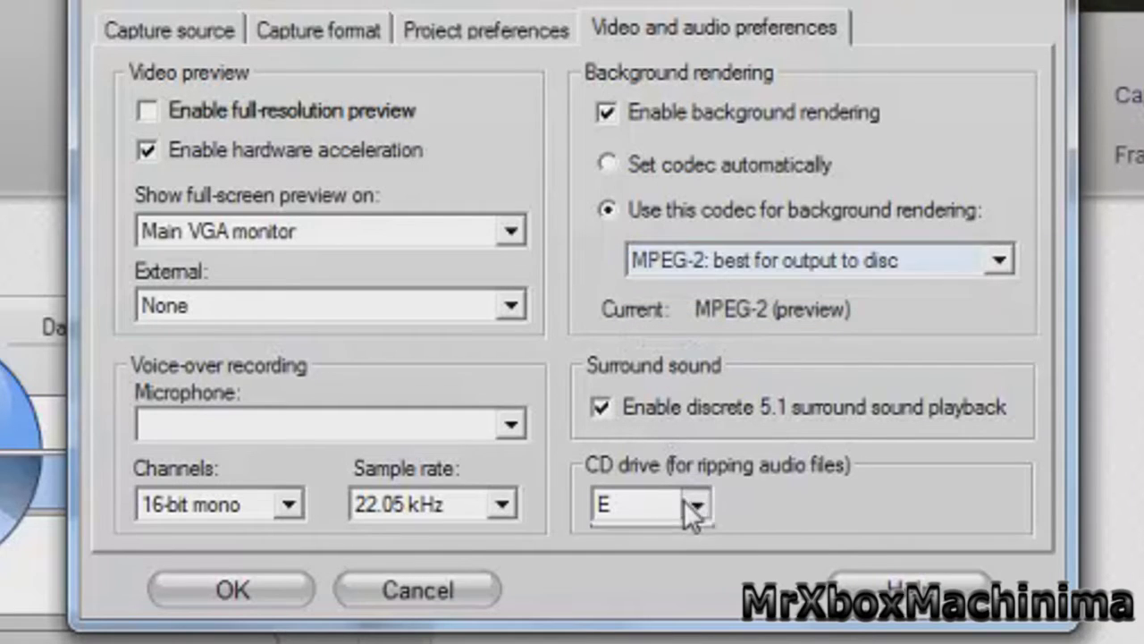
click(755, 470)
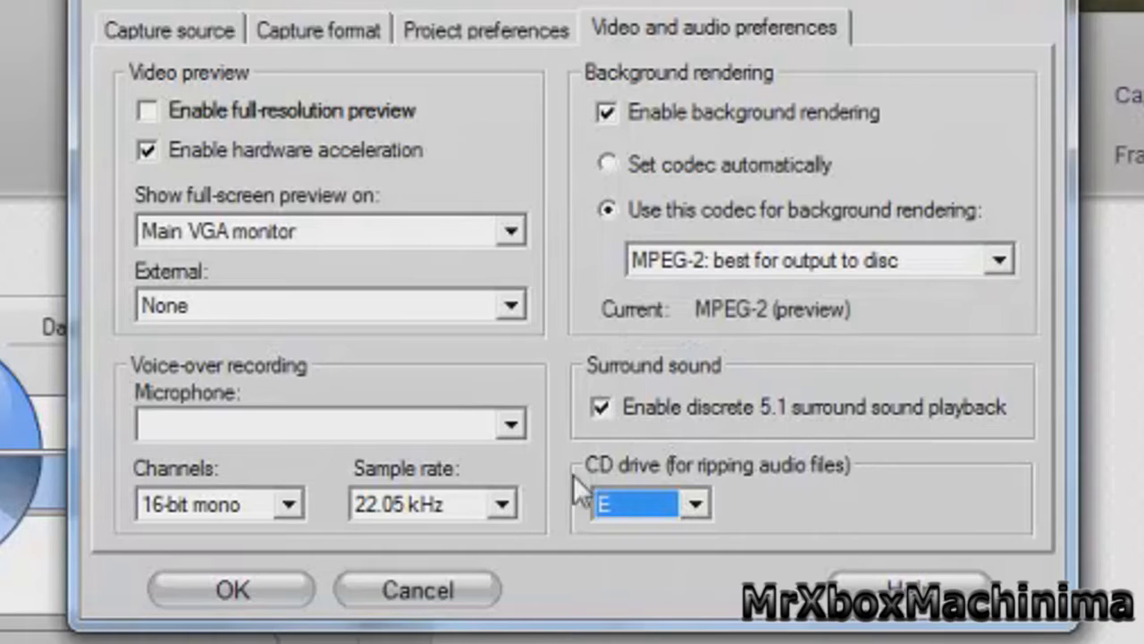
click(507, 499)
click(502, 503)
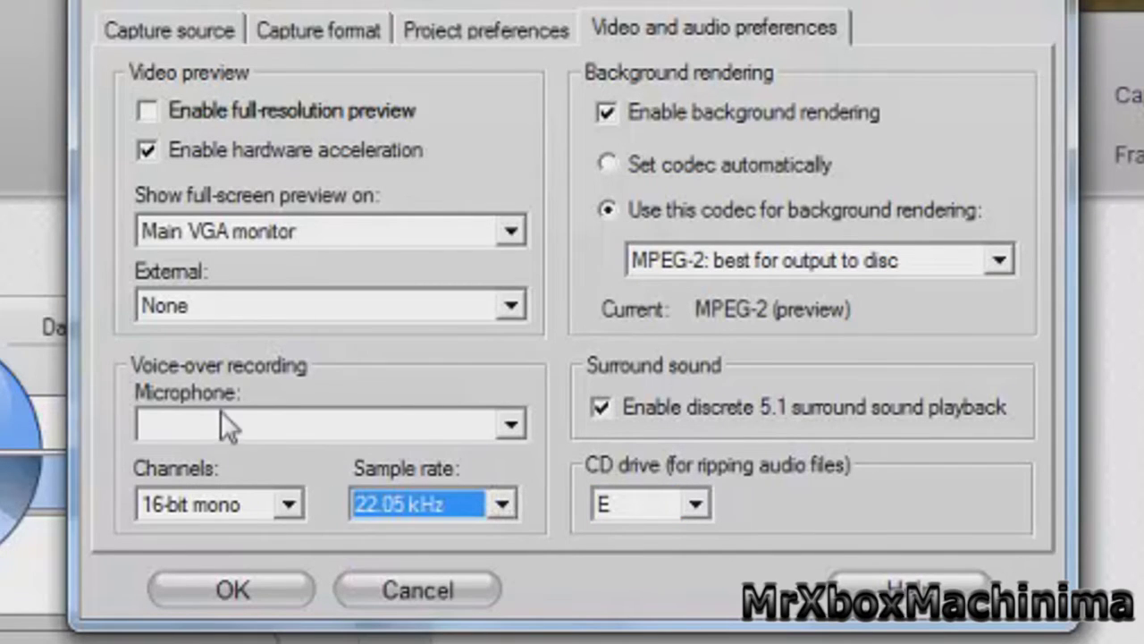
click(249, 591)
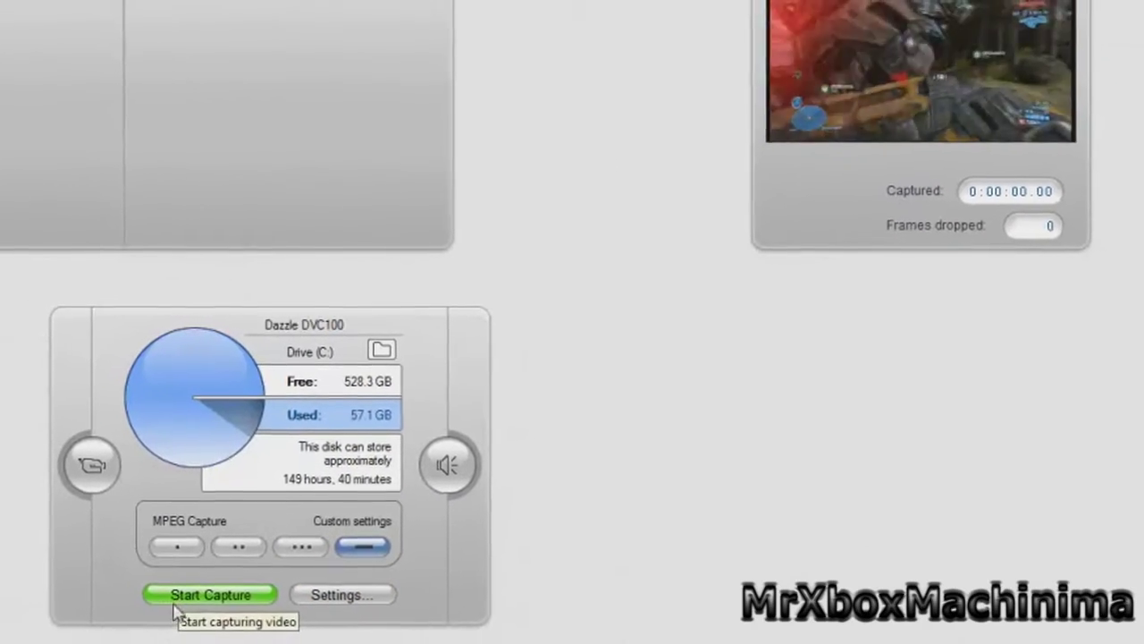
Save the capture as Video 1 on the Desktop and start recording the gameplay
click(179, 596)
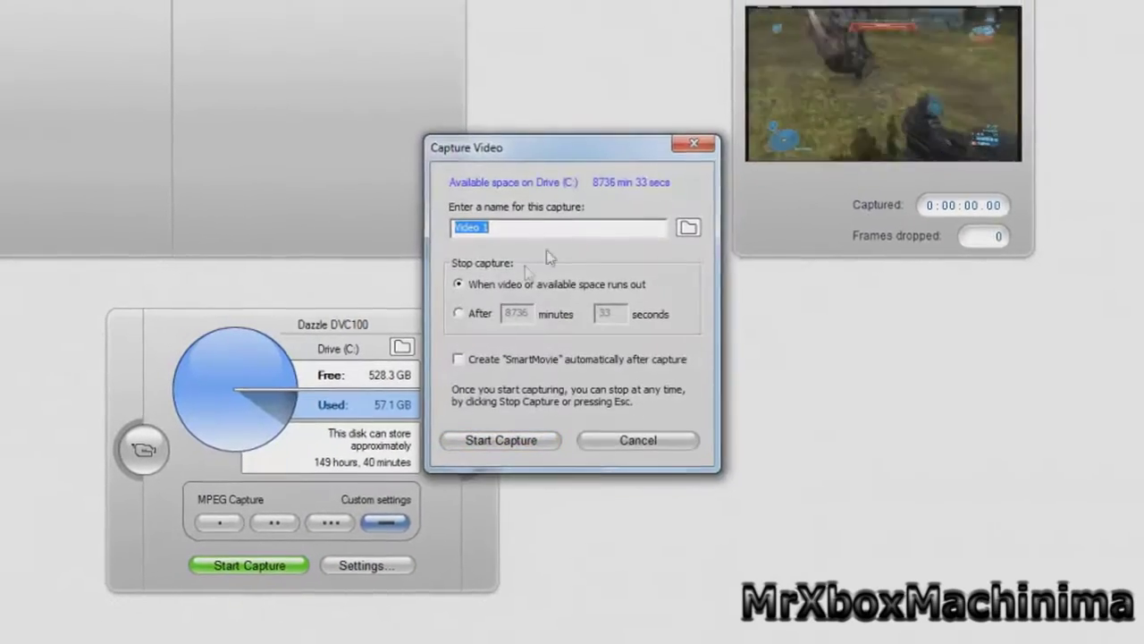
click(683, 230)
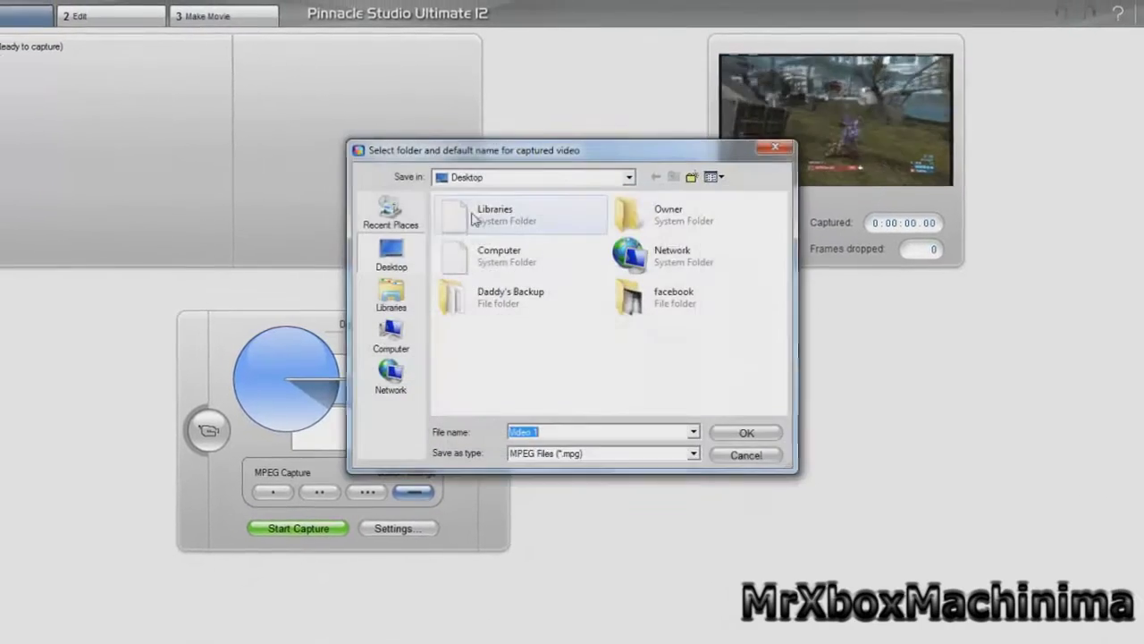
click(758, 438)
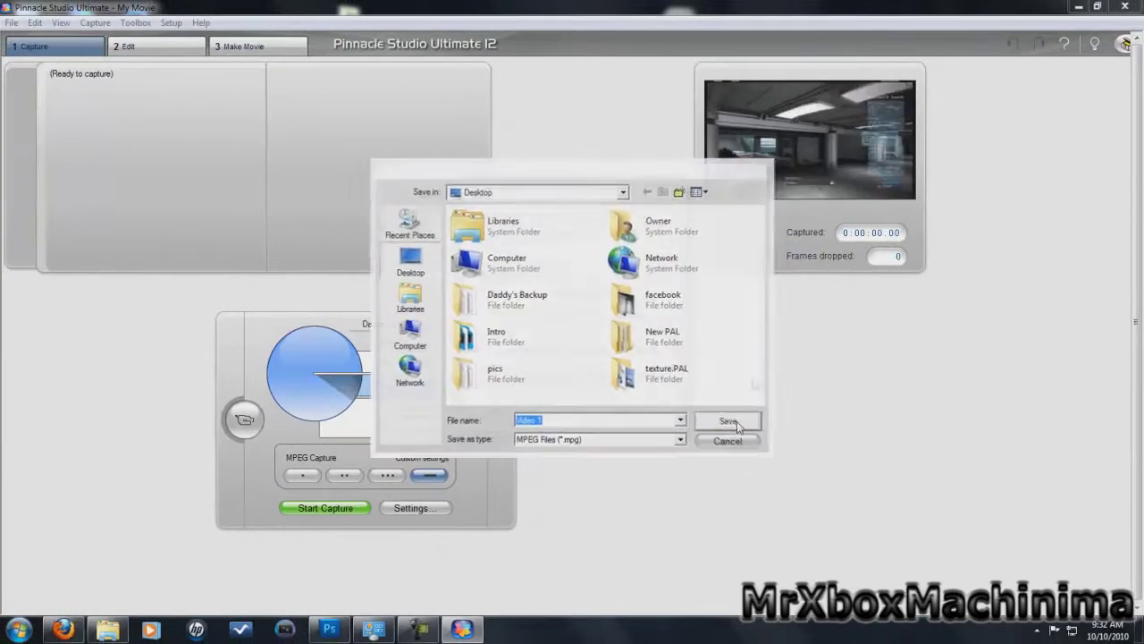
click(504, 412)
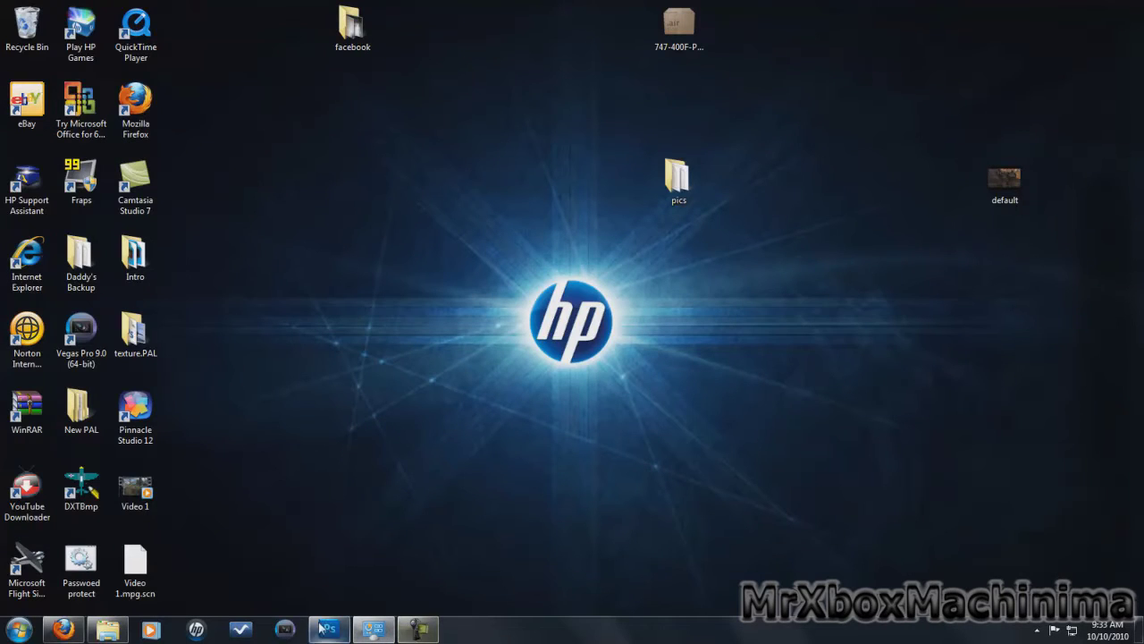
Launch Vegas Pro 9.0 and dismiss the missing Video 4.mpg warning
click(284, 630)
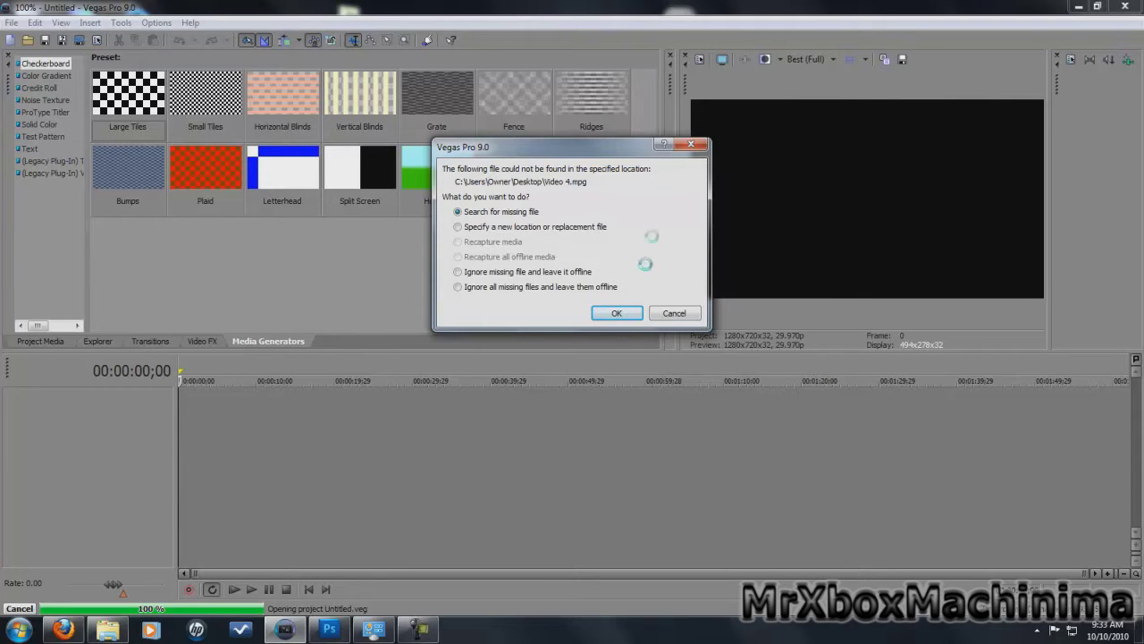
click(12, 23)
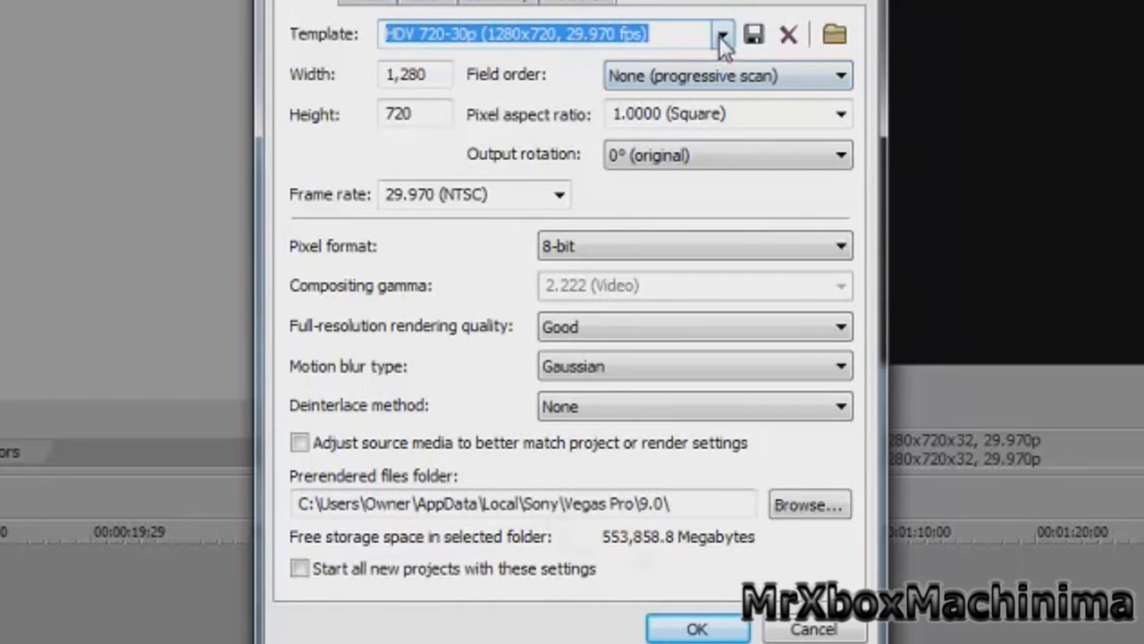
Use HDV 720-30p, Best quality, Gaussian (asymmetric) blur and Blend fields as defaults for new projects
click(721, 37)
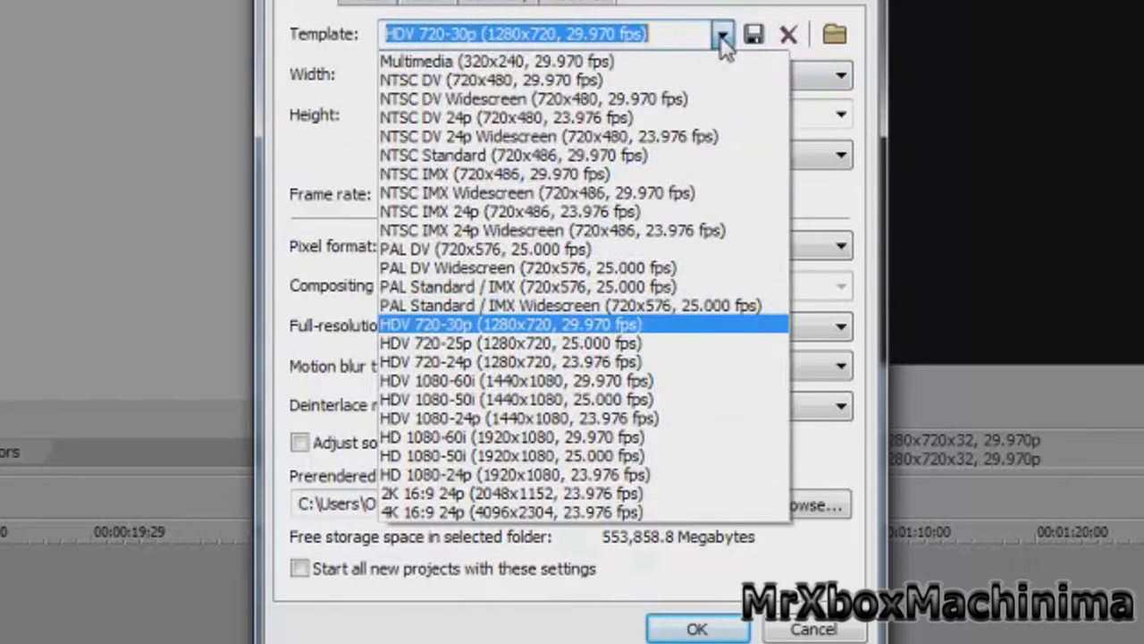
click(612, 325)
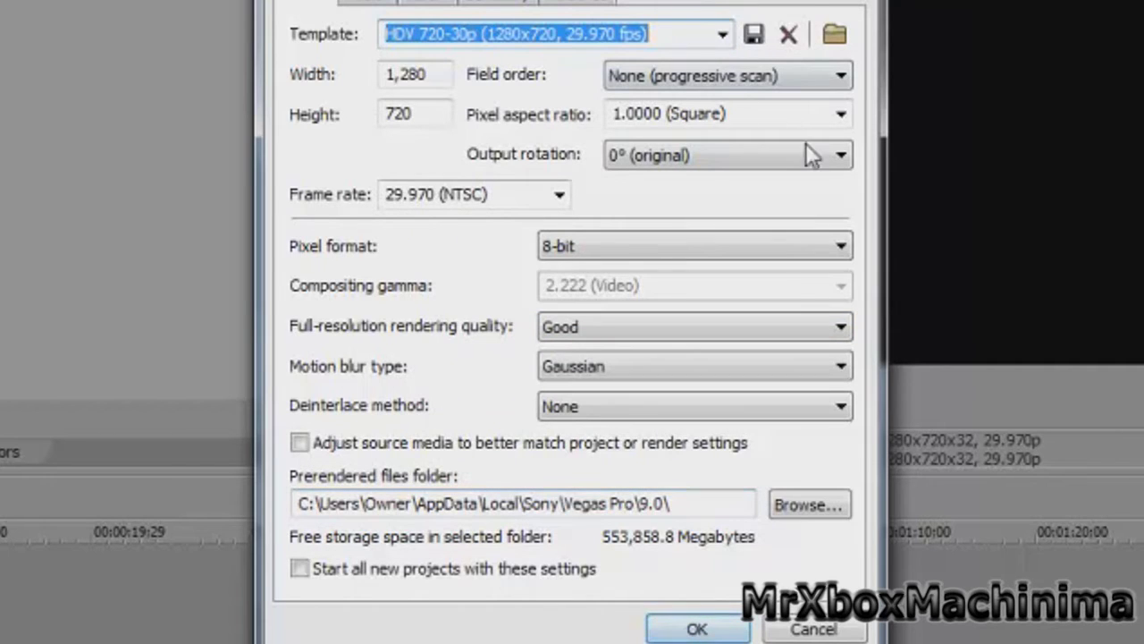
click(614, 332)
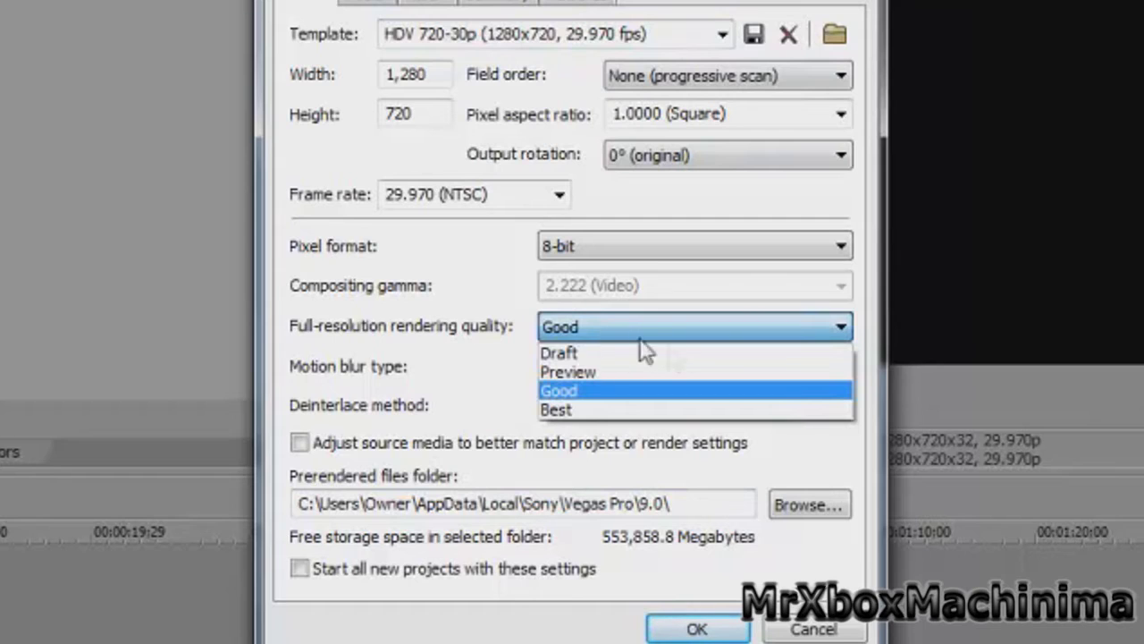
click(620, 413)
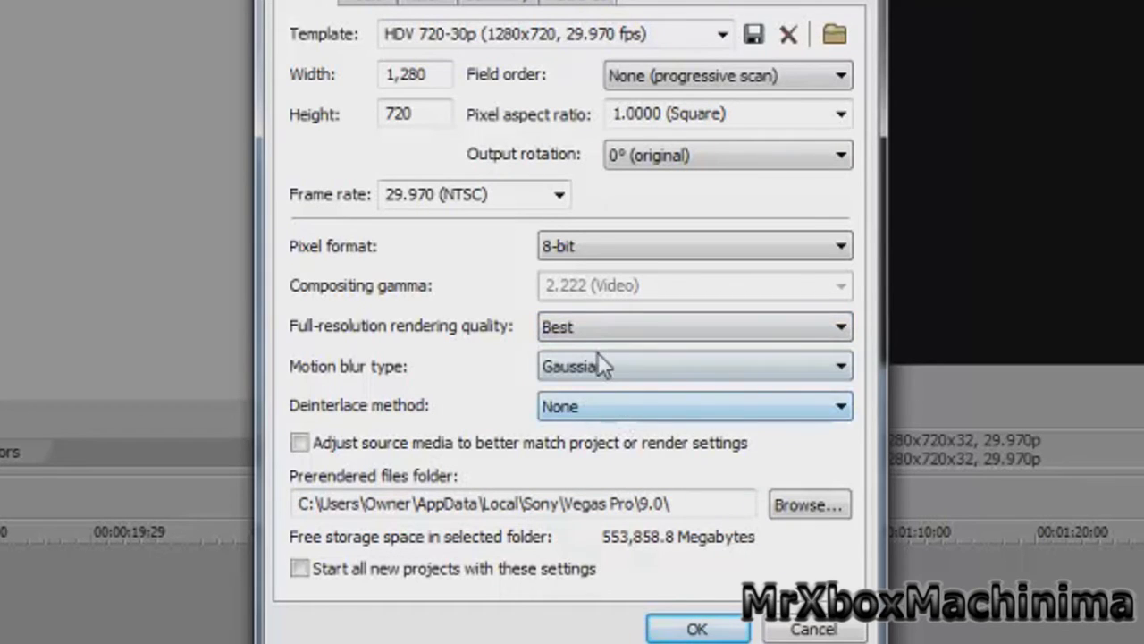
click(594, 365)
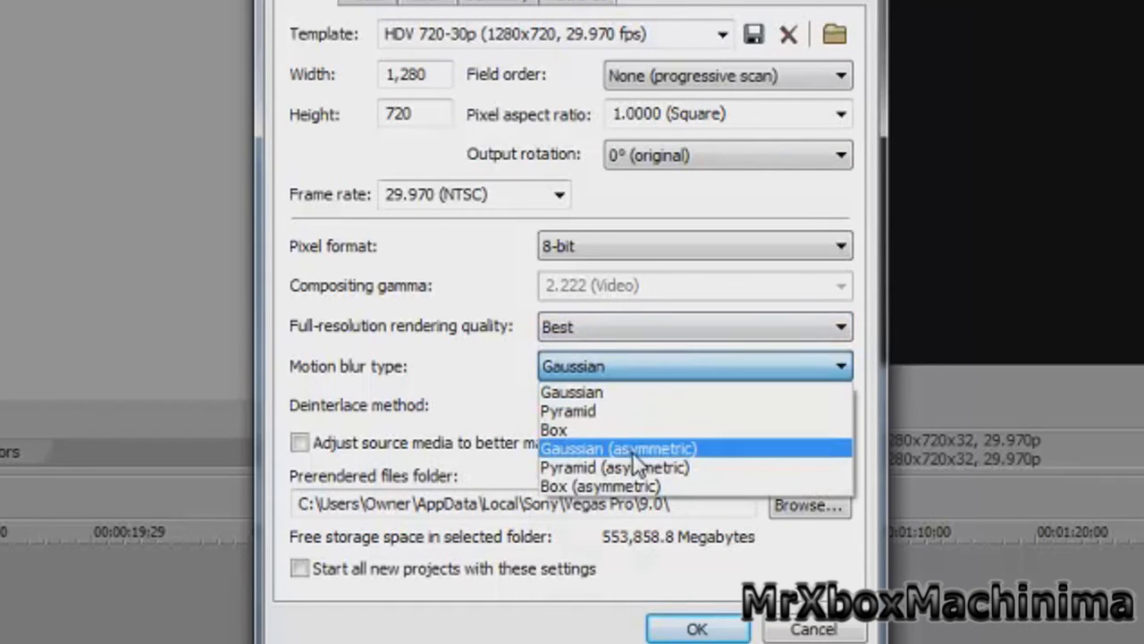
click(632, 452)
click(648, 409)
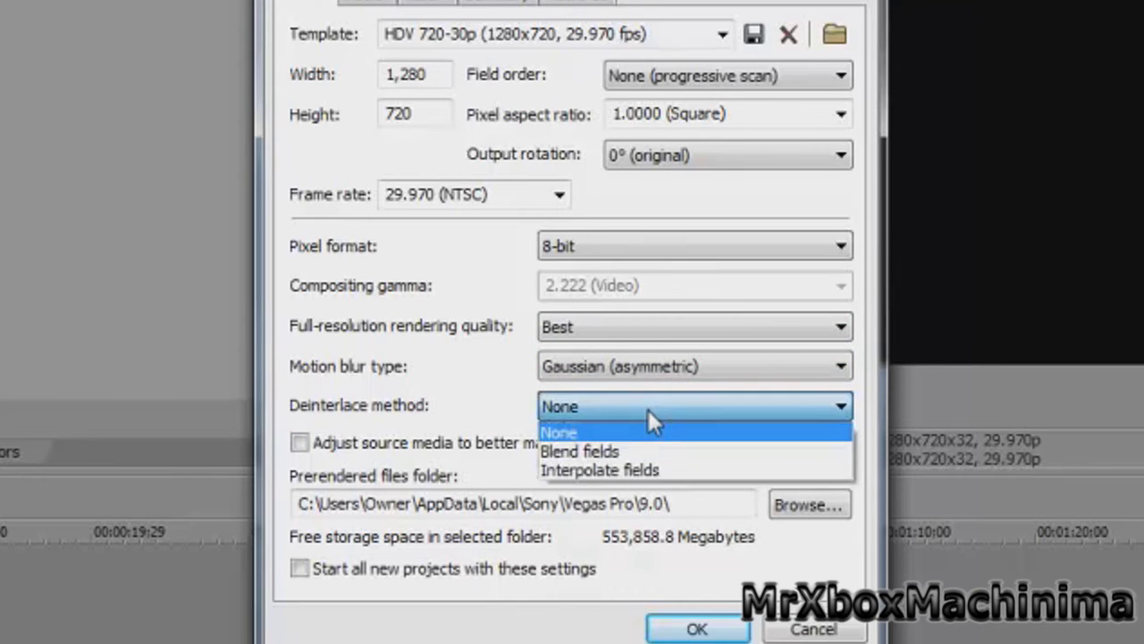
click(631, 452)
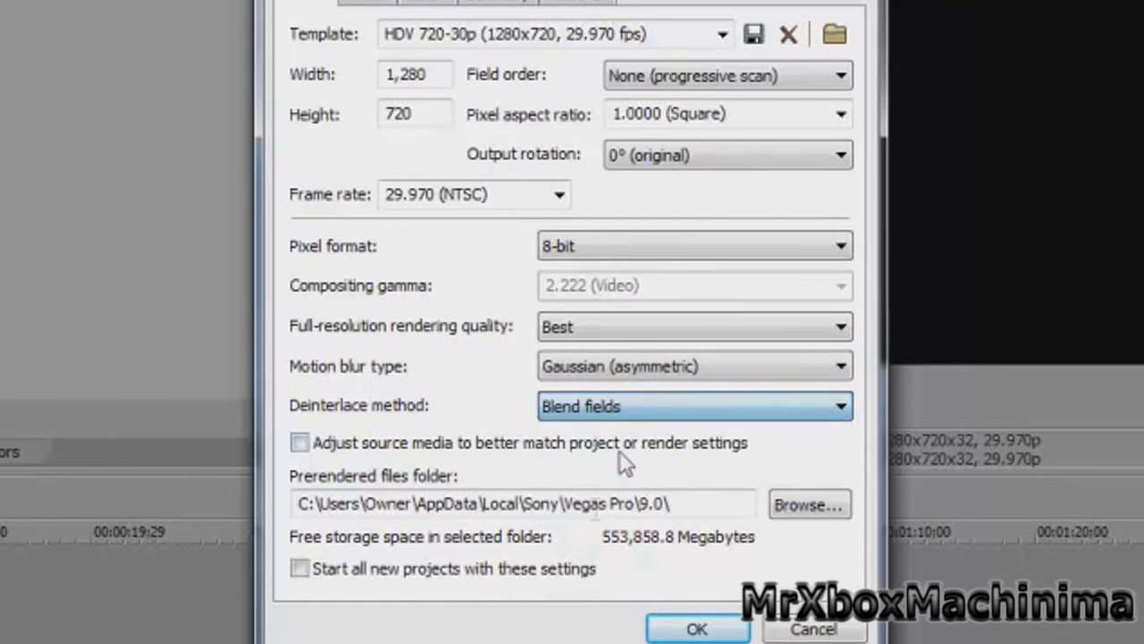
click(505, 572)
click(675, 629)
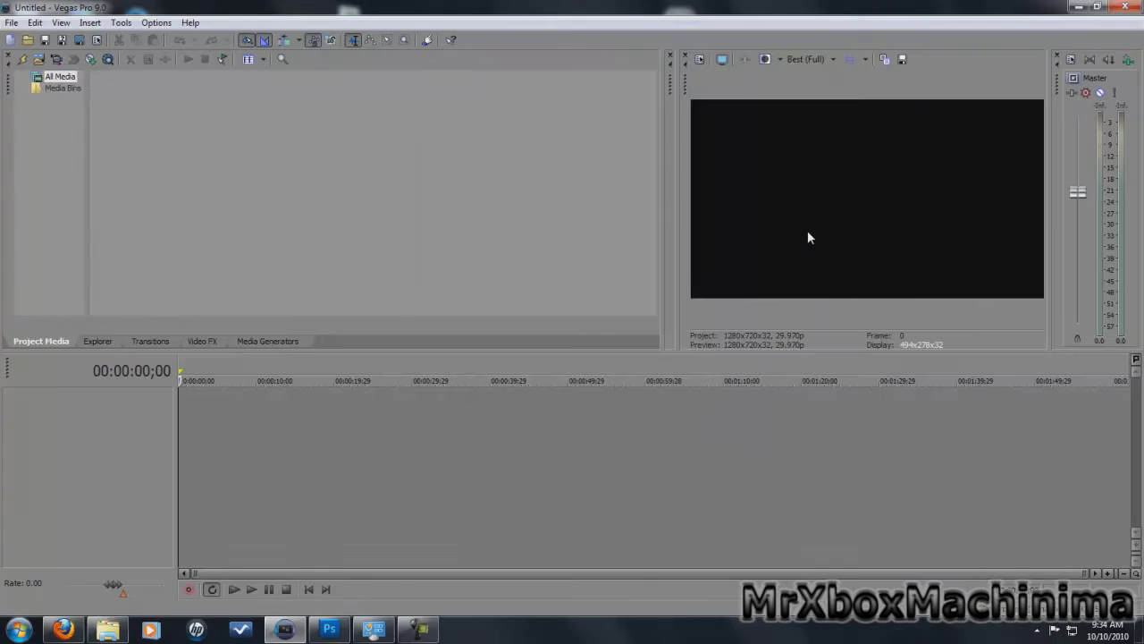
Import Video 1.mpg from the desktop into Project Media and drop it onto the timeline
double_click(970, 9)
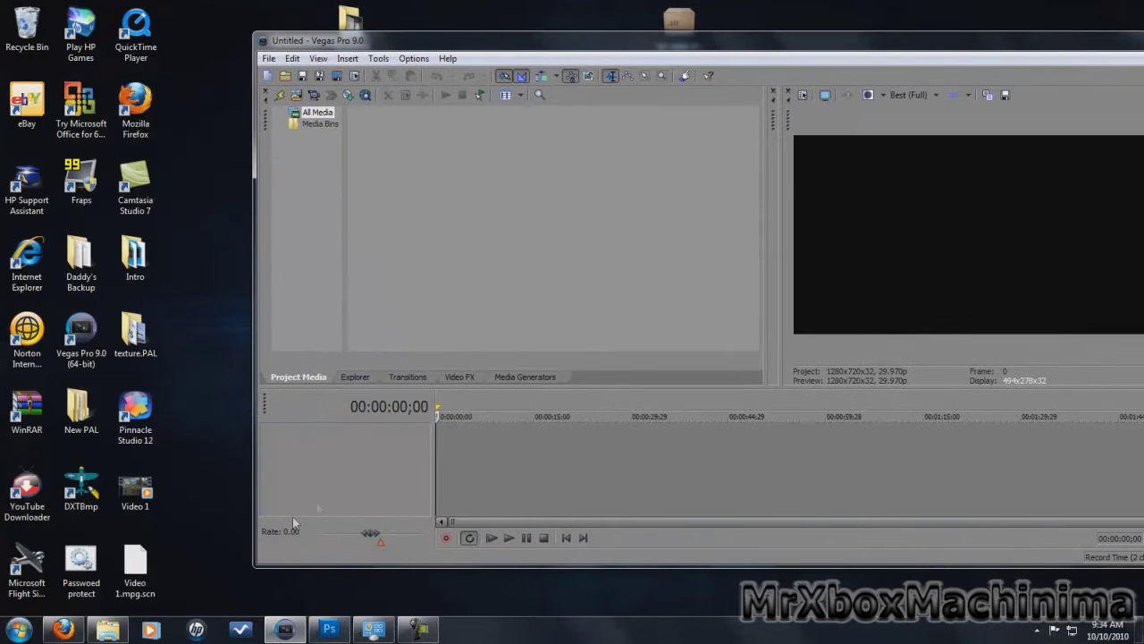
drag(135, 487, 538, 221)
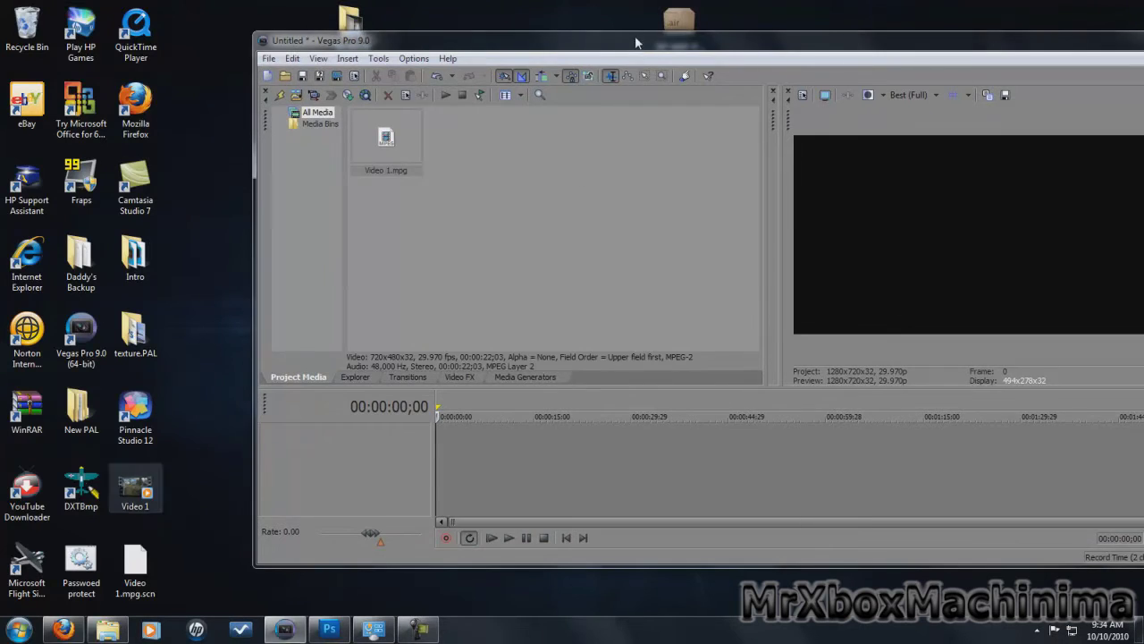
drag(626, 41, 463, 25)
click(1041, 23)
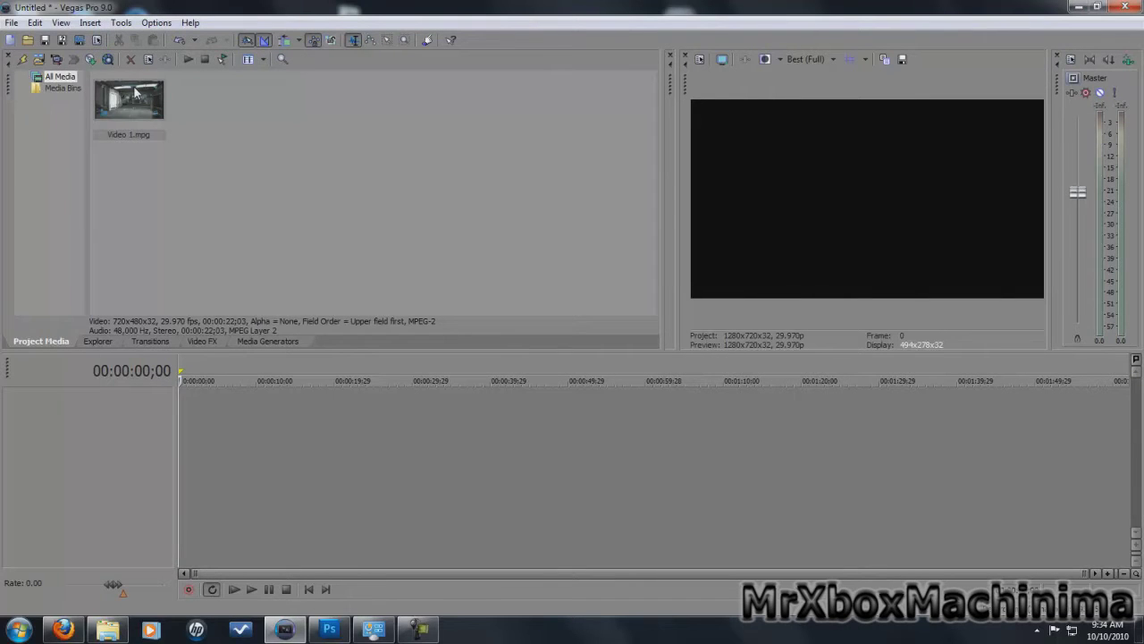
drag(130, 103, 177, 426)
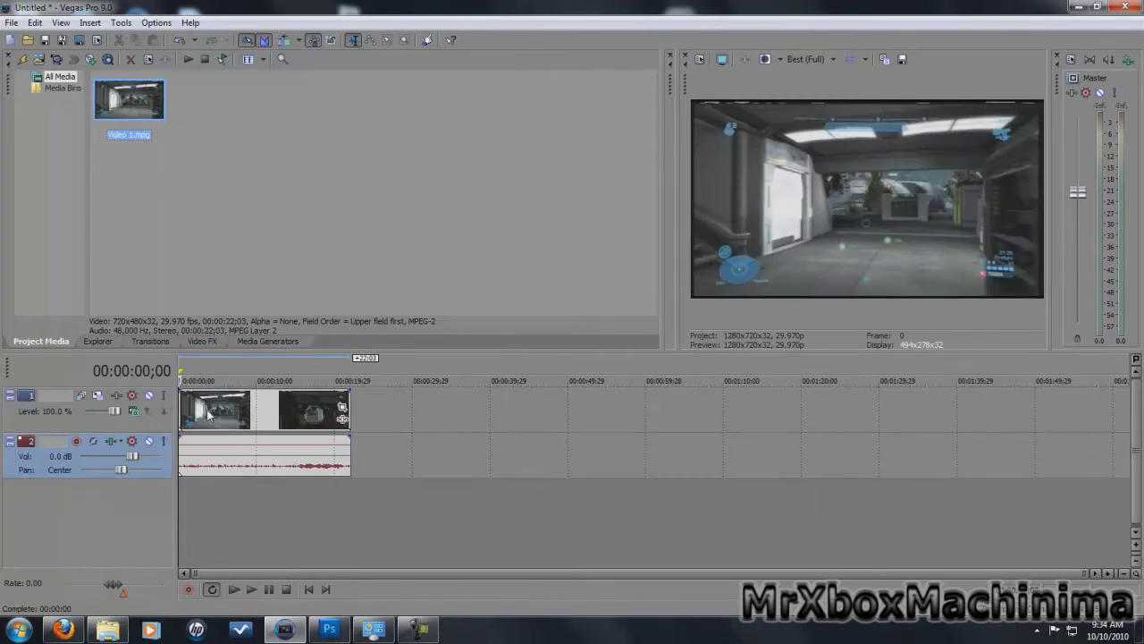
click(230, 367)
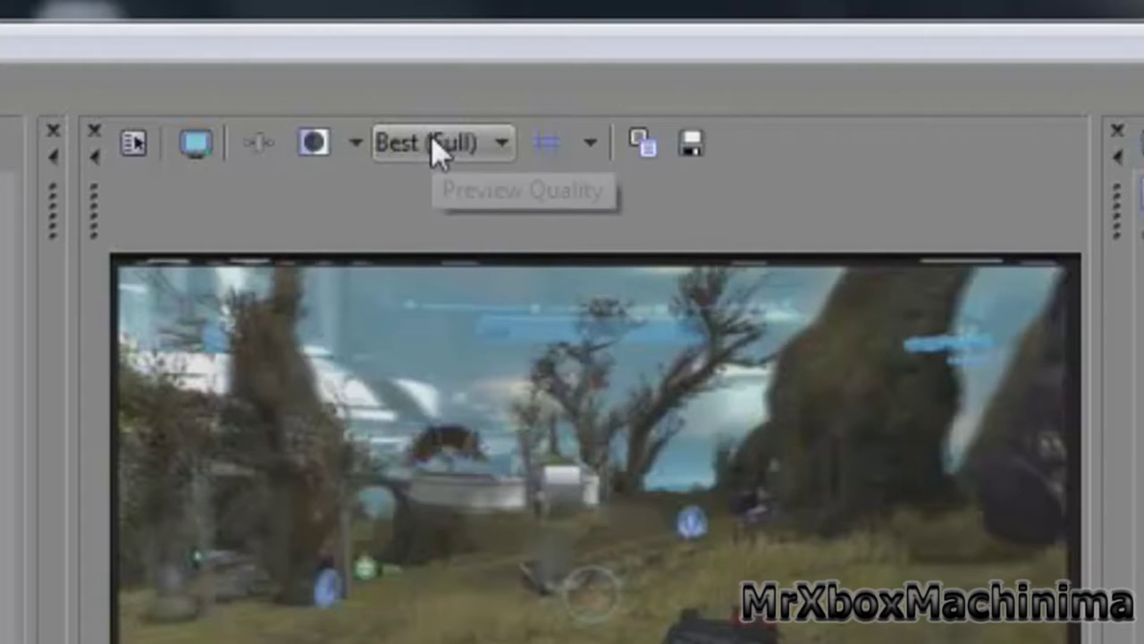
click(446, 150)
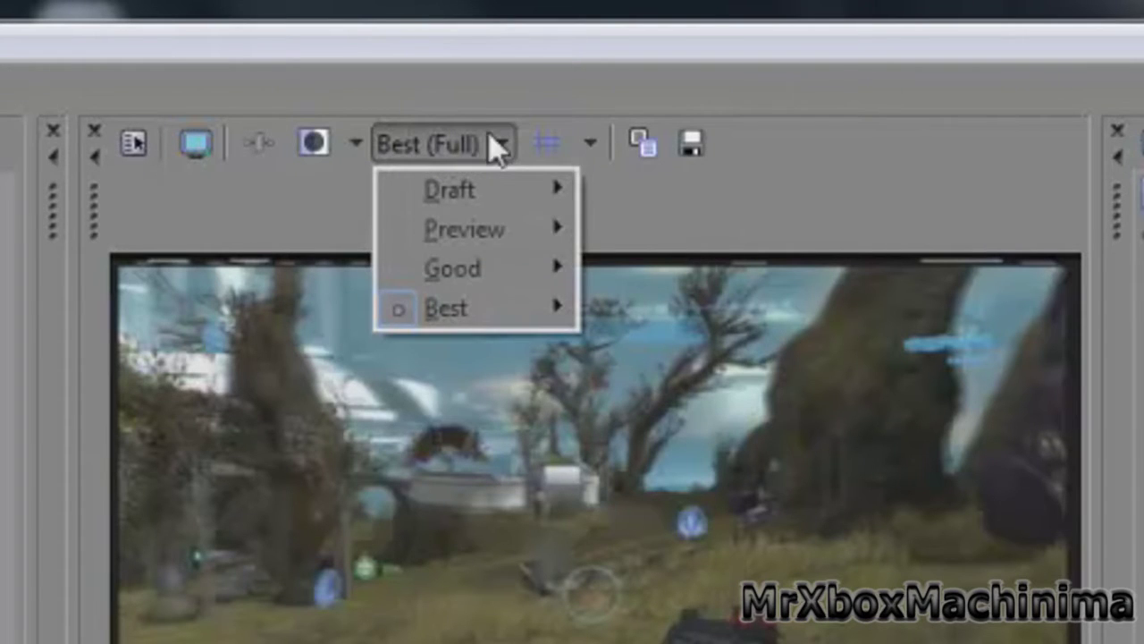
mouse_move(492, 315)
click(695, 370)
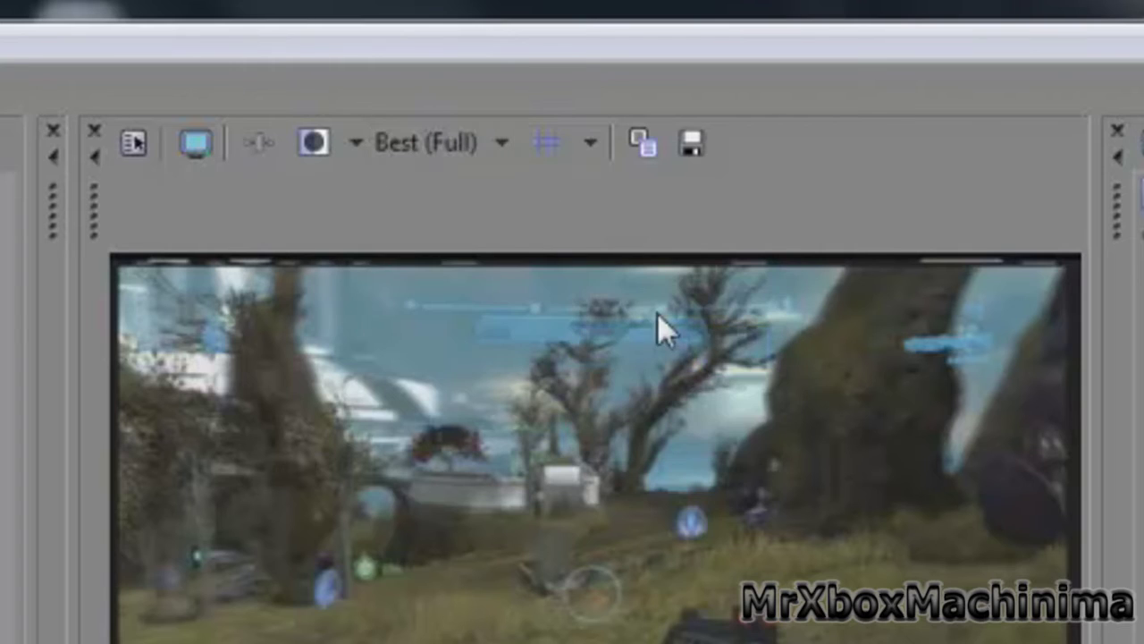
click(420, 143)
mouse_move(551, 316)
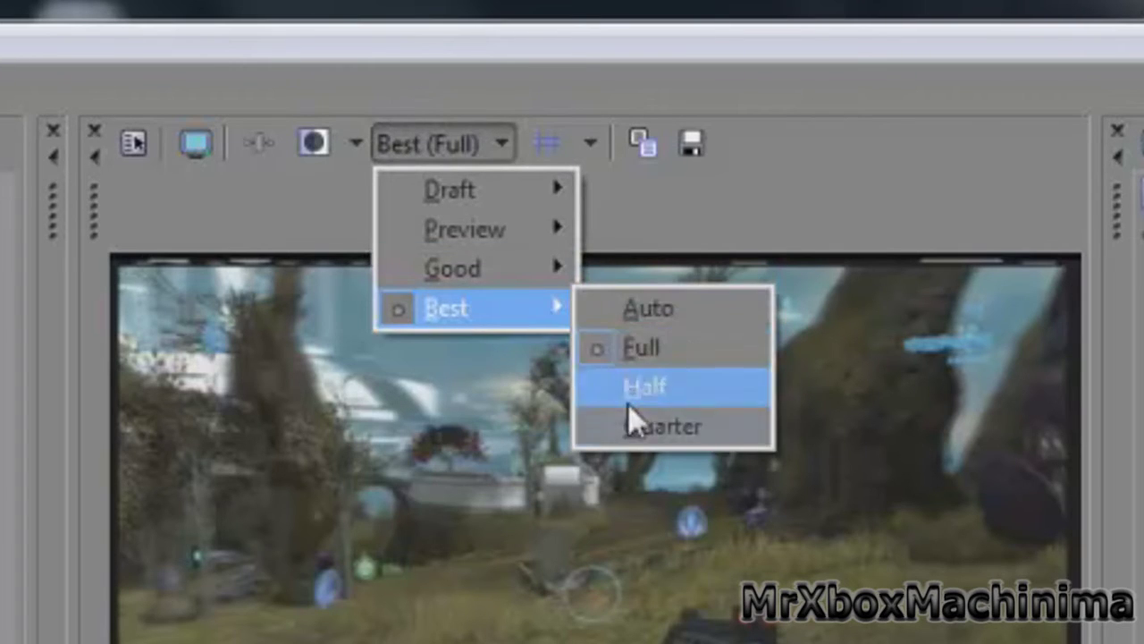
click(633, 425)
click(533, 148)
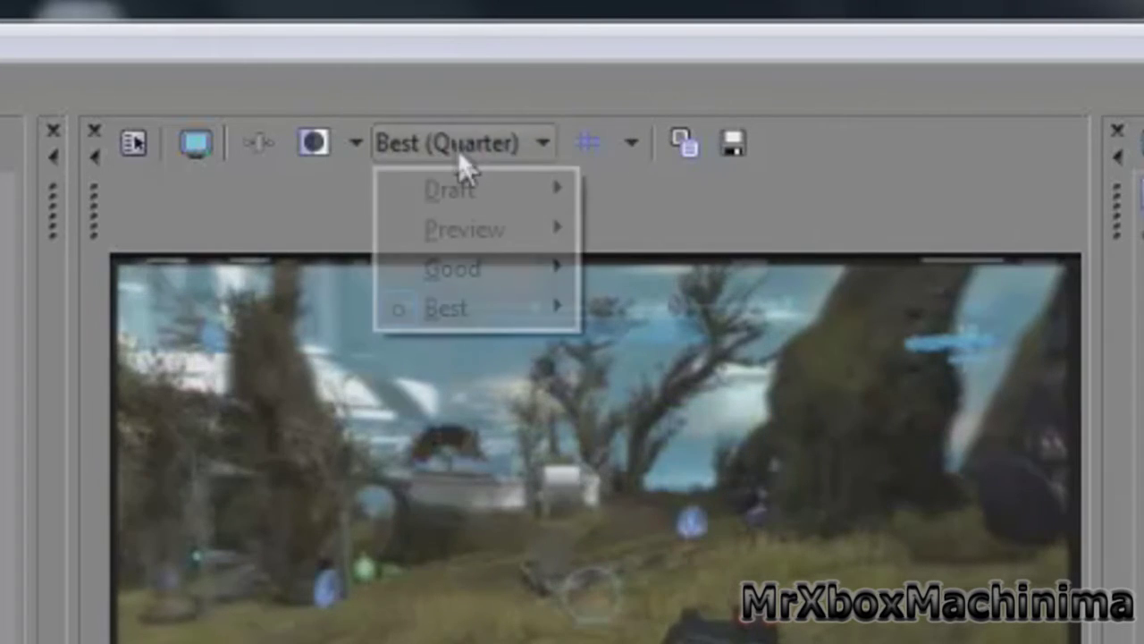
mouse_move(522, 310)
click(662, 355)
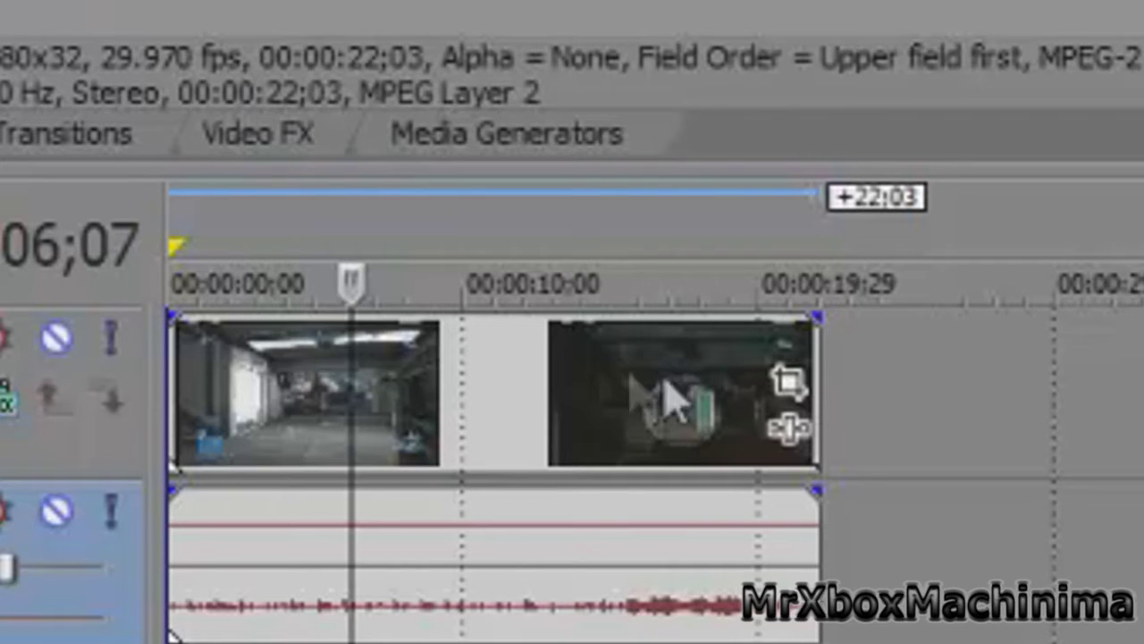
Turn off Maintain aspect ratio in the video clip's properties
click(300, 409)
right_click(630, 394)
click(768, 340)
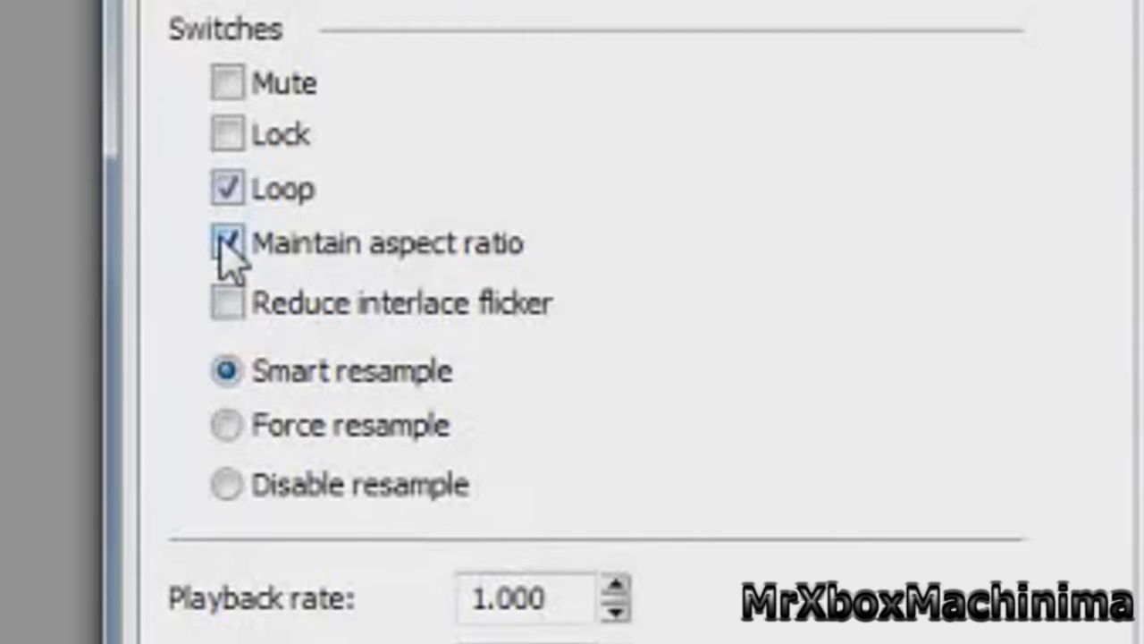
click(227, 242)
key(Return)
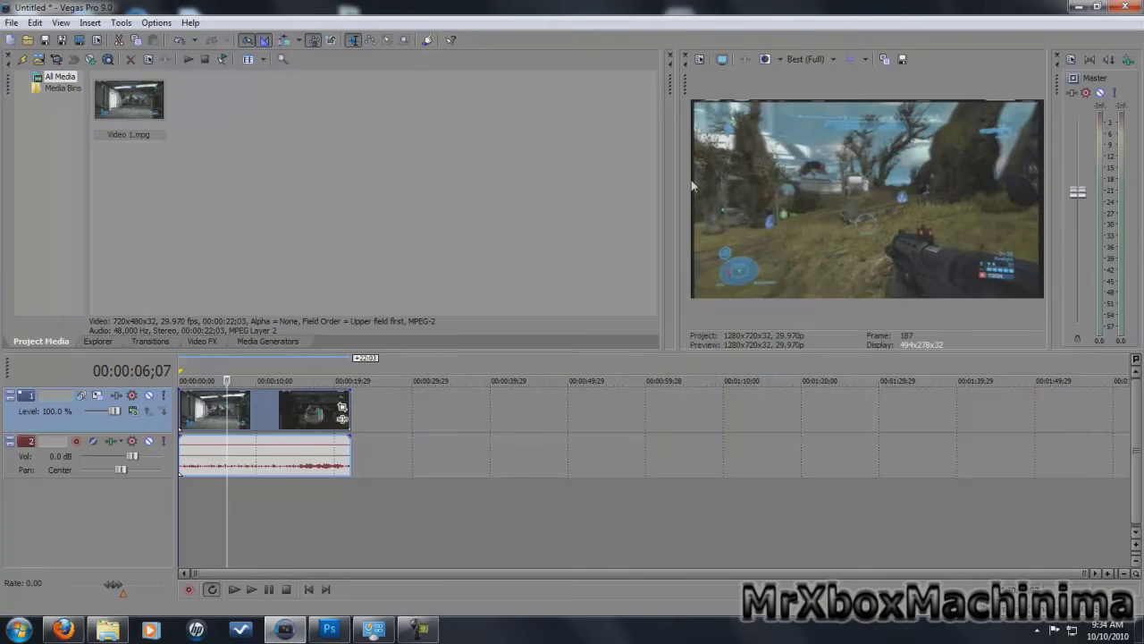
Crop the clip's pan/crop frame to 697.2 x 464.8, raise the audio track to 4.0 dB
click(342, 408)
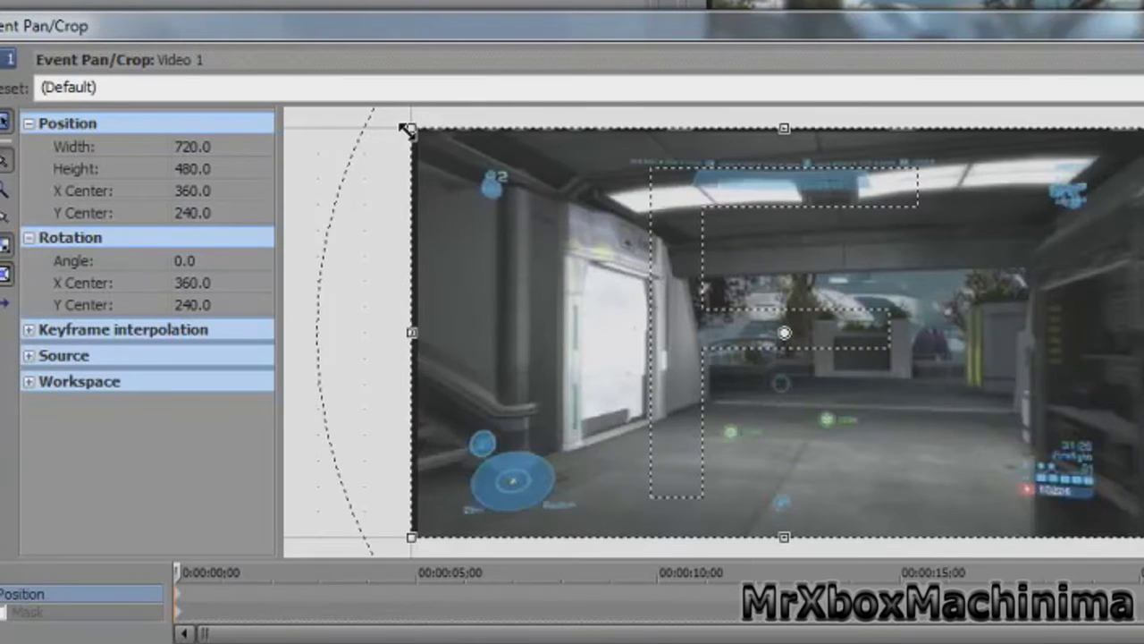
drag(407, 130, 413, 134)
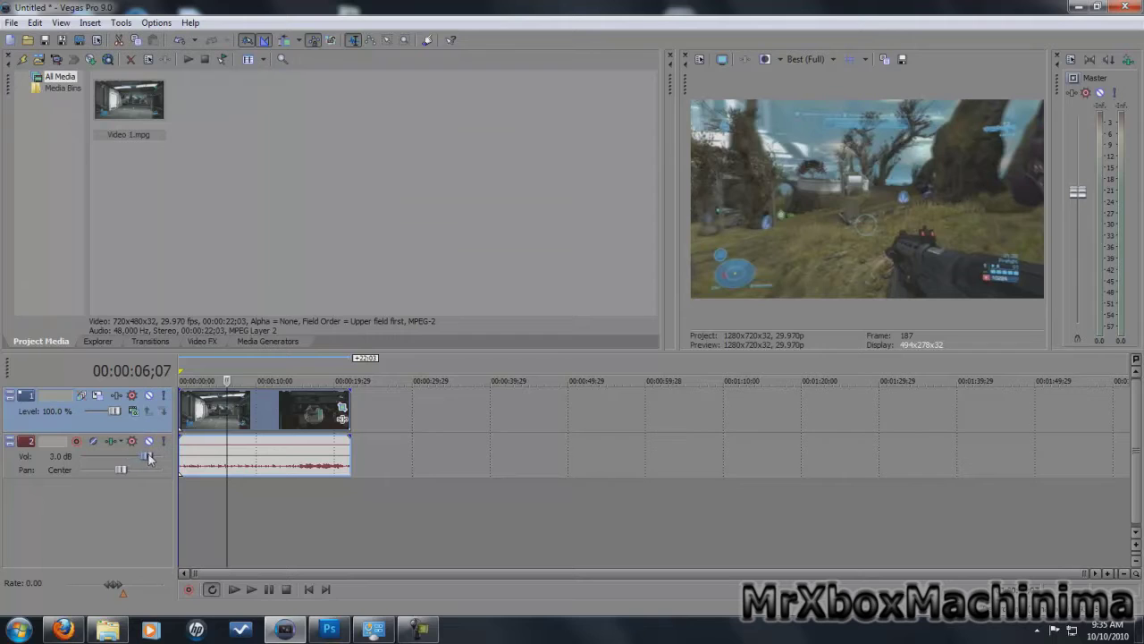
drag(149, 457, 151, 457)
drag(1078, 192, 1077, 148)
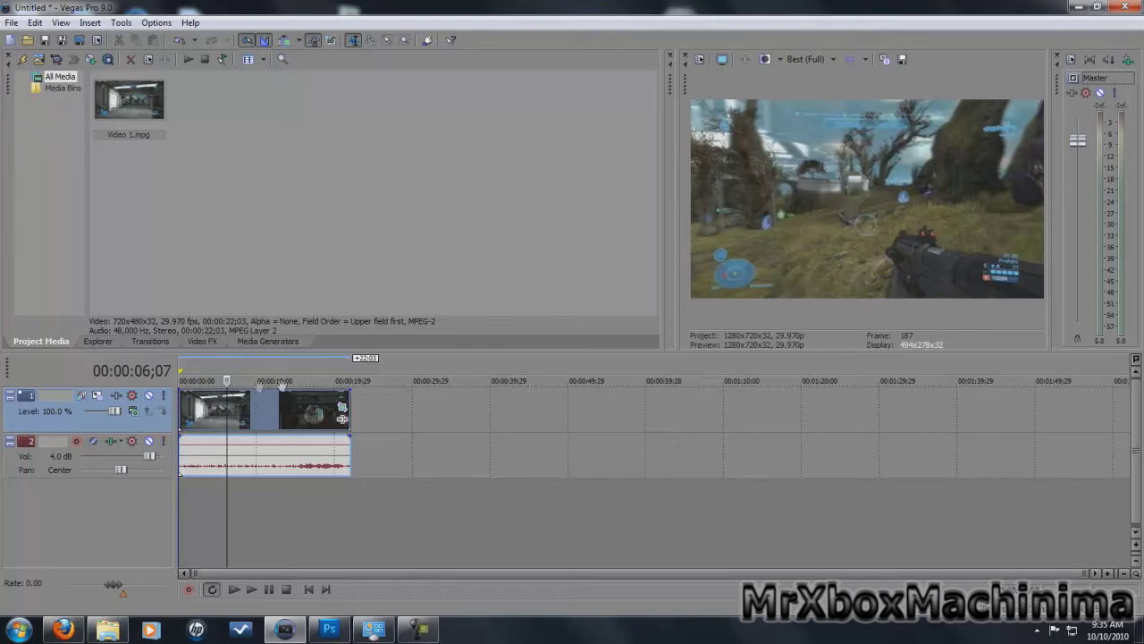
Apply the Saturation Adjust video effect to the clip
click(161, 345)
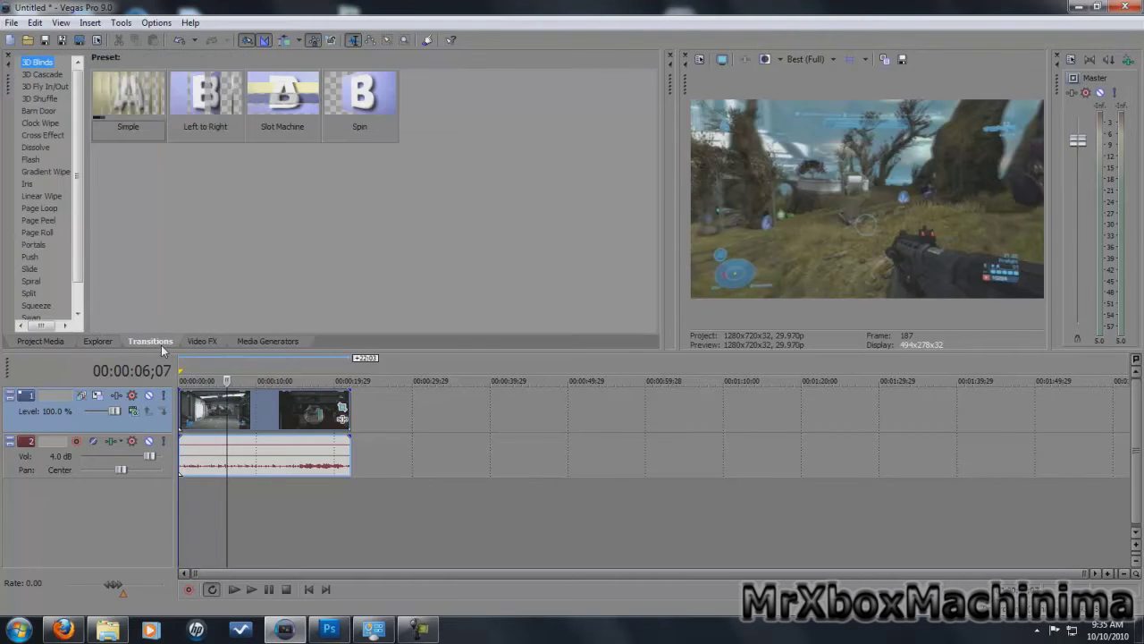
click(202, 341)
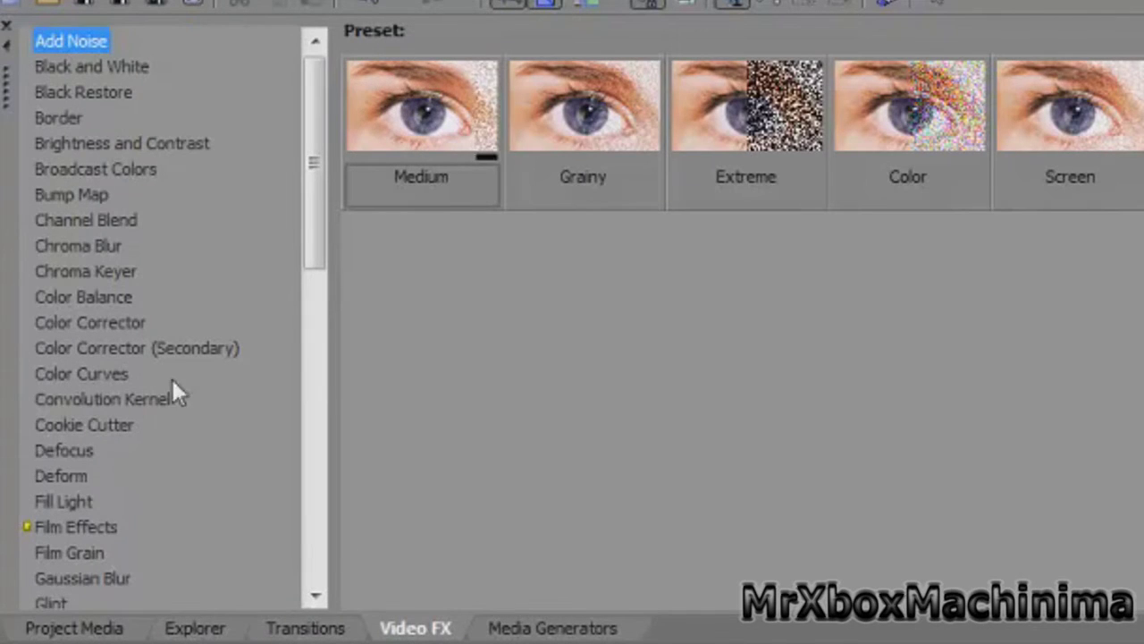
scroll(256, 427, down, 9)
scroll(228, 496, down, 2)
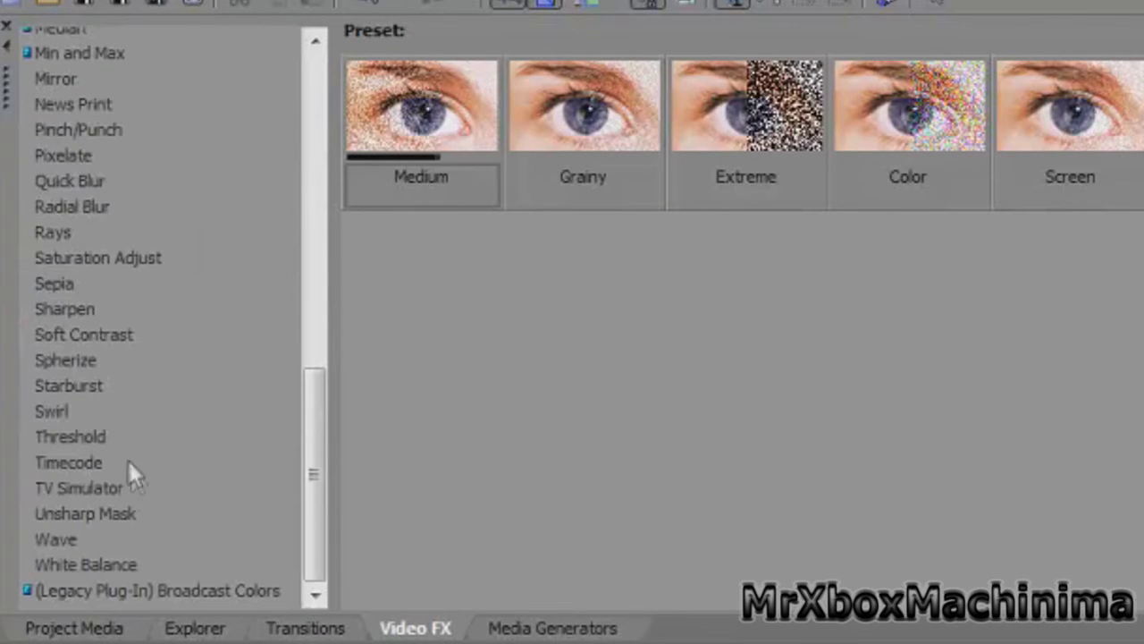
click(114, 259)
drag(114, 259, 572, 643)
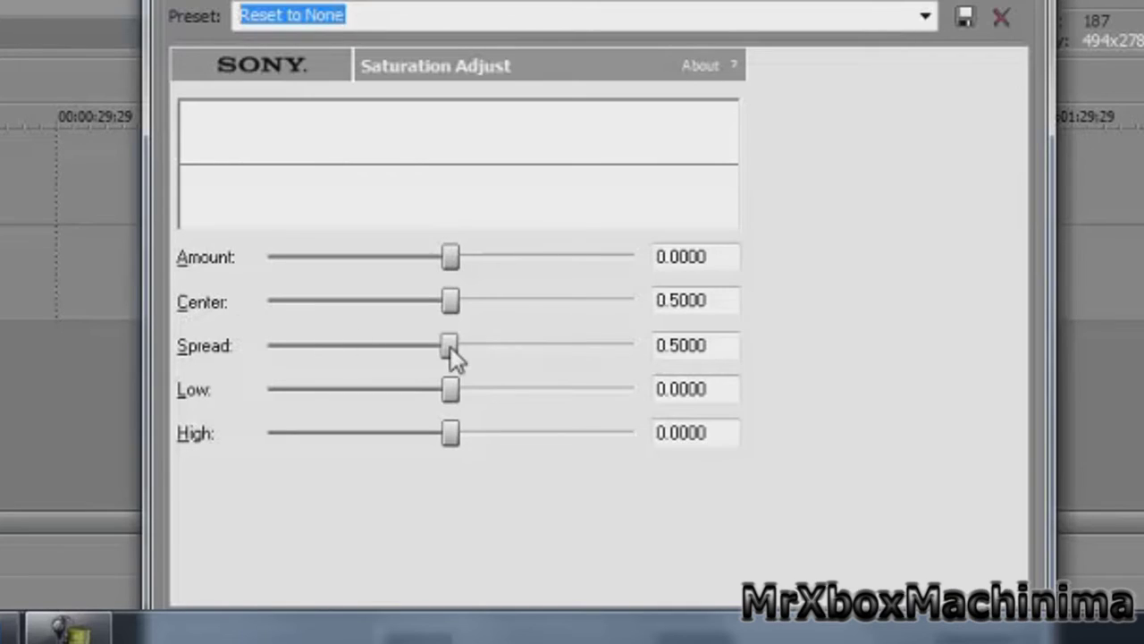
Set Saturation Adjust Spread to 1.0000, Center to 0.0000, and give Amount a small boost
drag(451, 347, 771, 352)
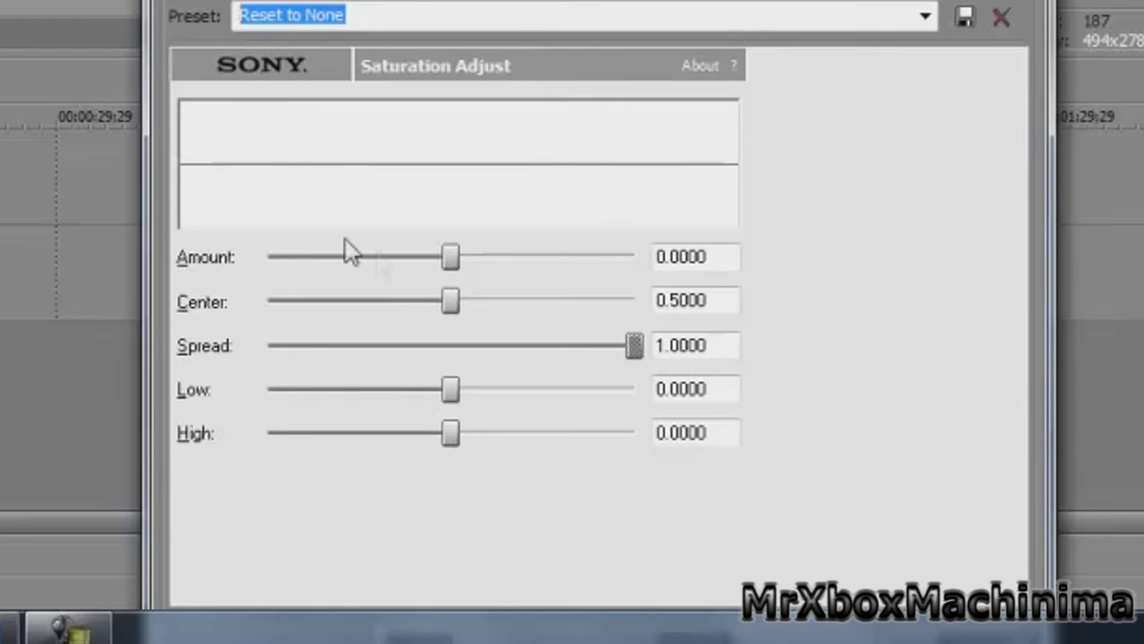
drag(447, 301, 224, 312)
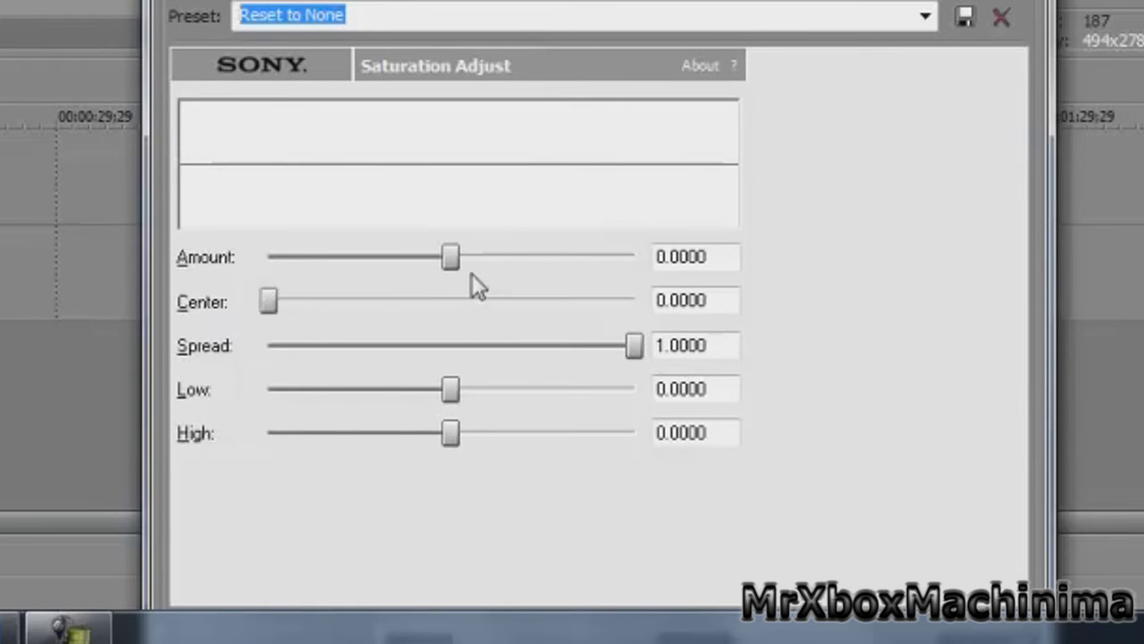
drag(449, 259, 585, 278)
drag(768, 281, 515, 265)
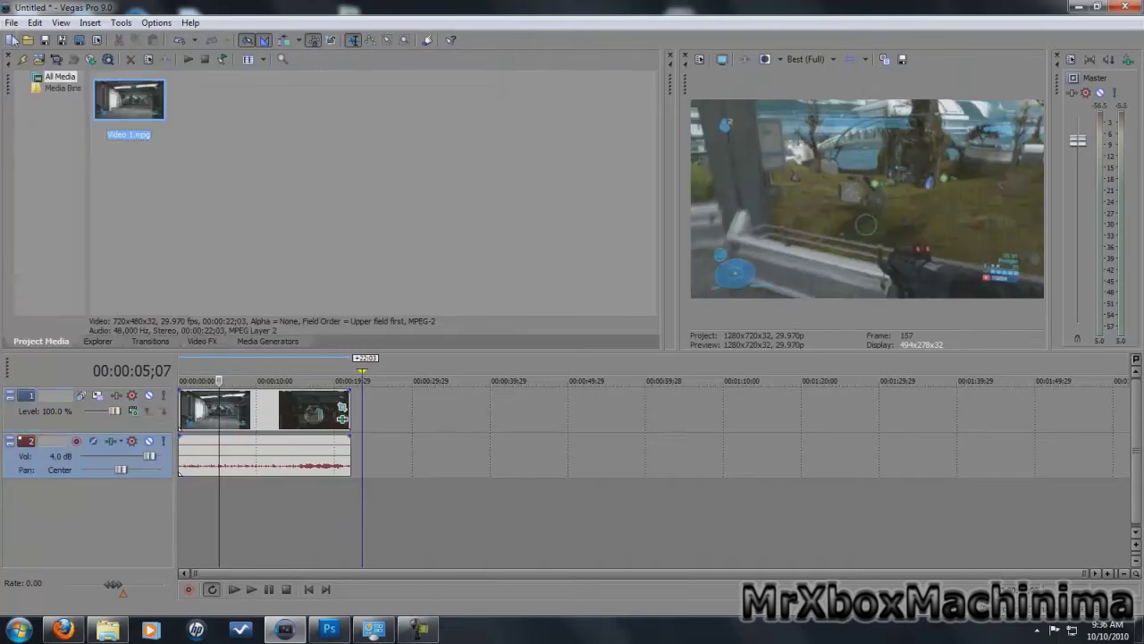
Render the project as Windows Media Video V11 (*.wmv) with the 6 Mbps HD 720-30p Video template
click(12, 23)
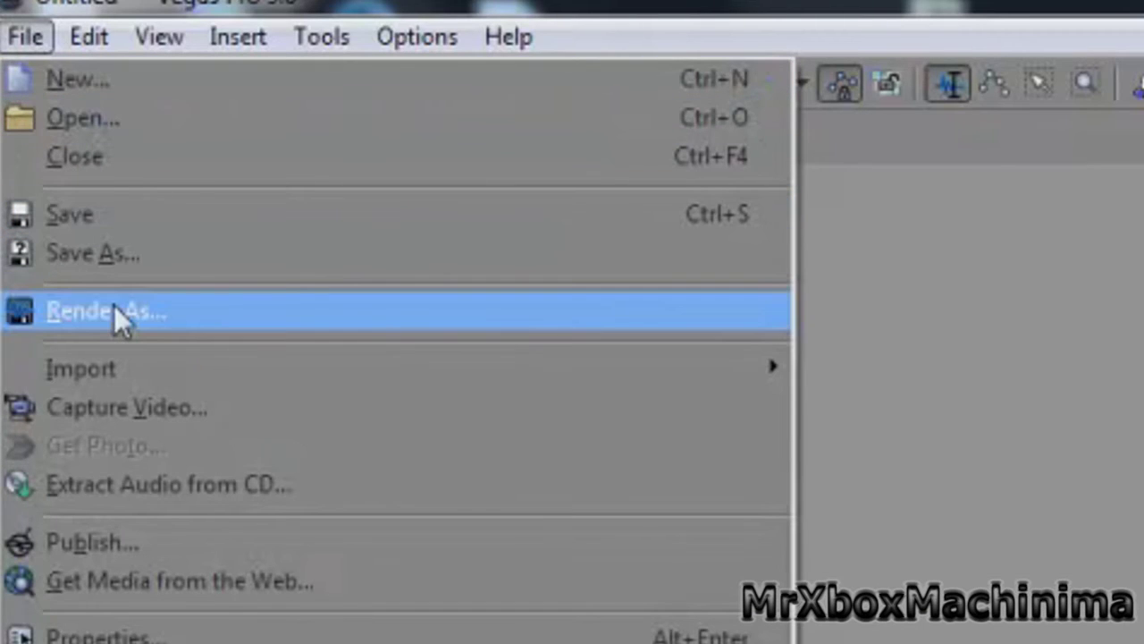
click(113, 309)
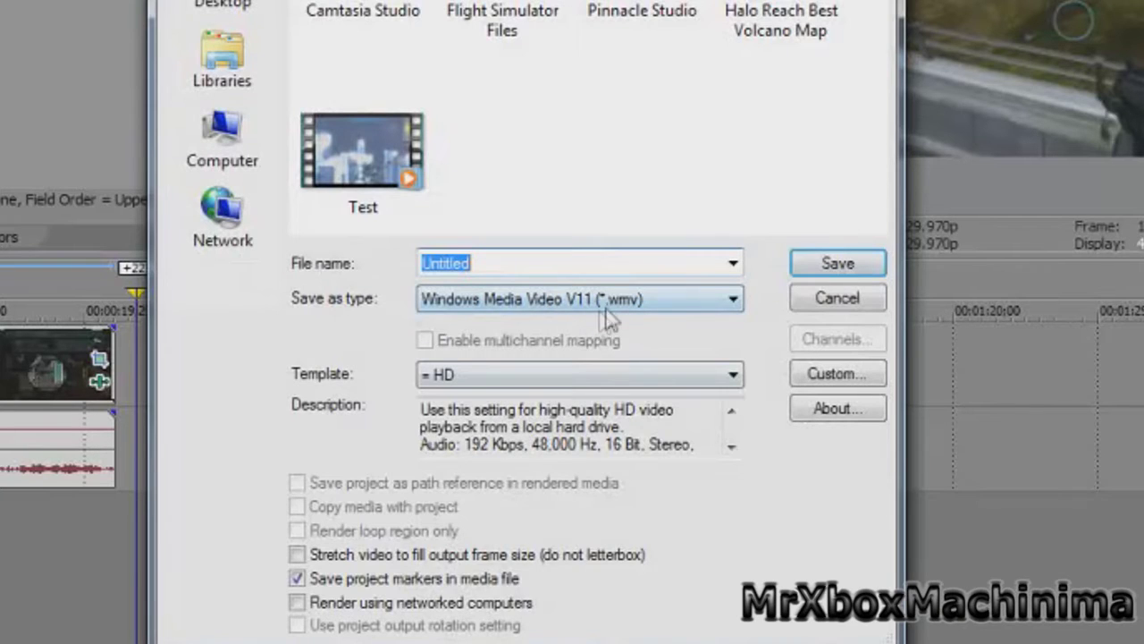
click(609, 307)
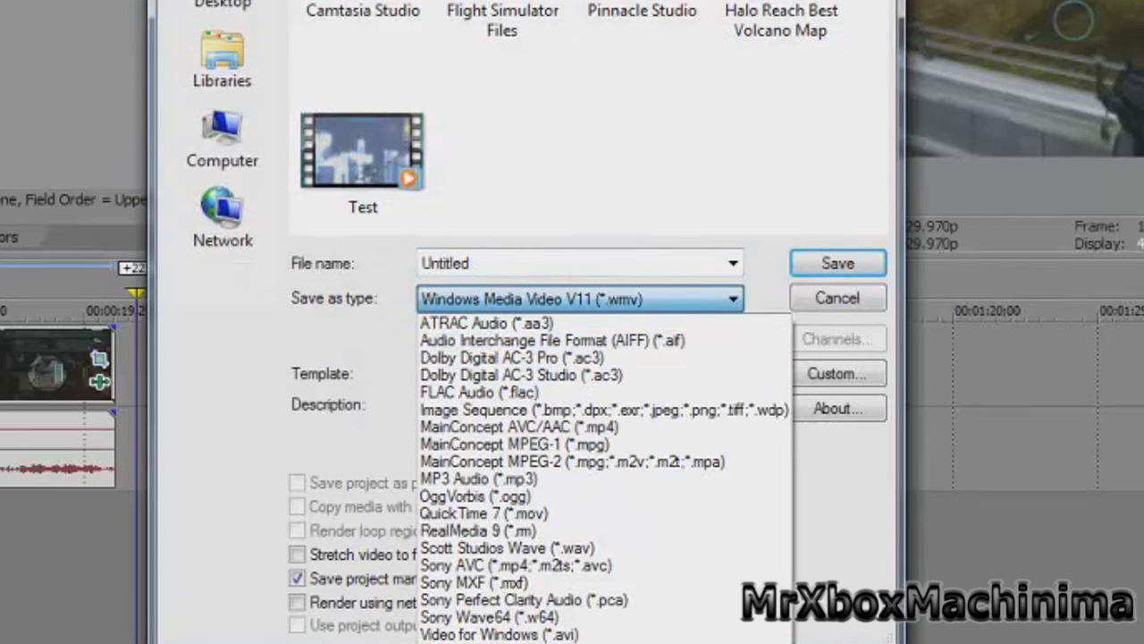
click(643, 302)
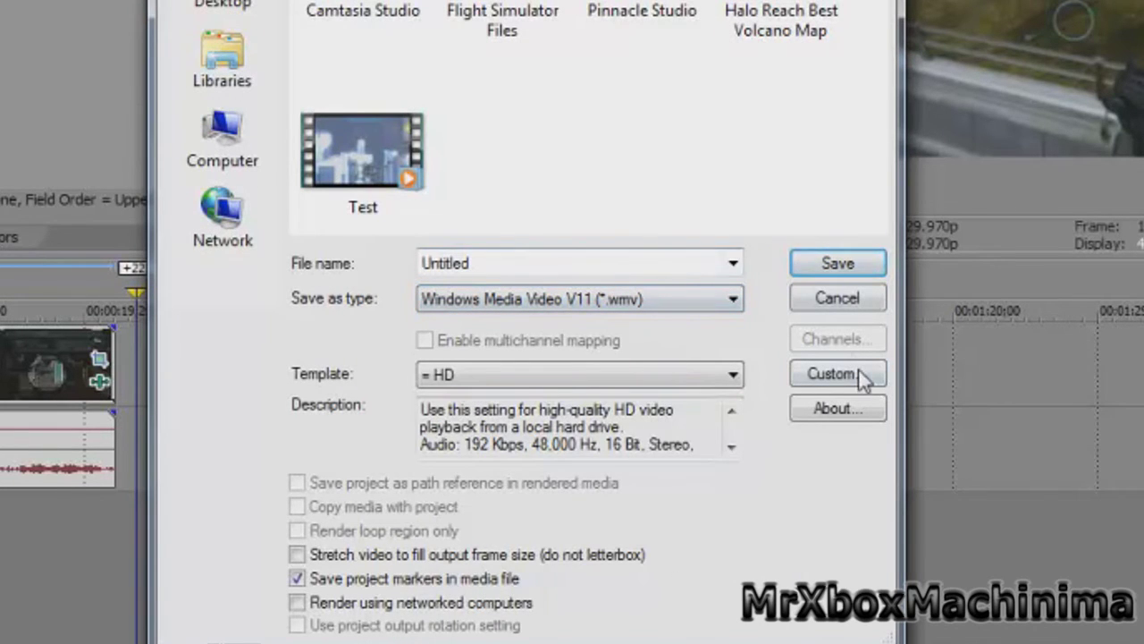
click(823, 376)
click(703, 374)
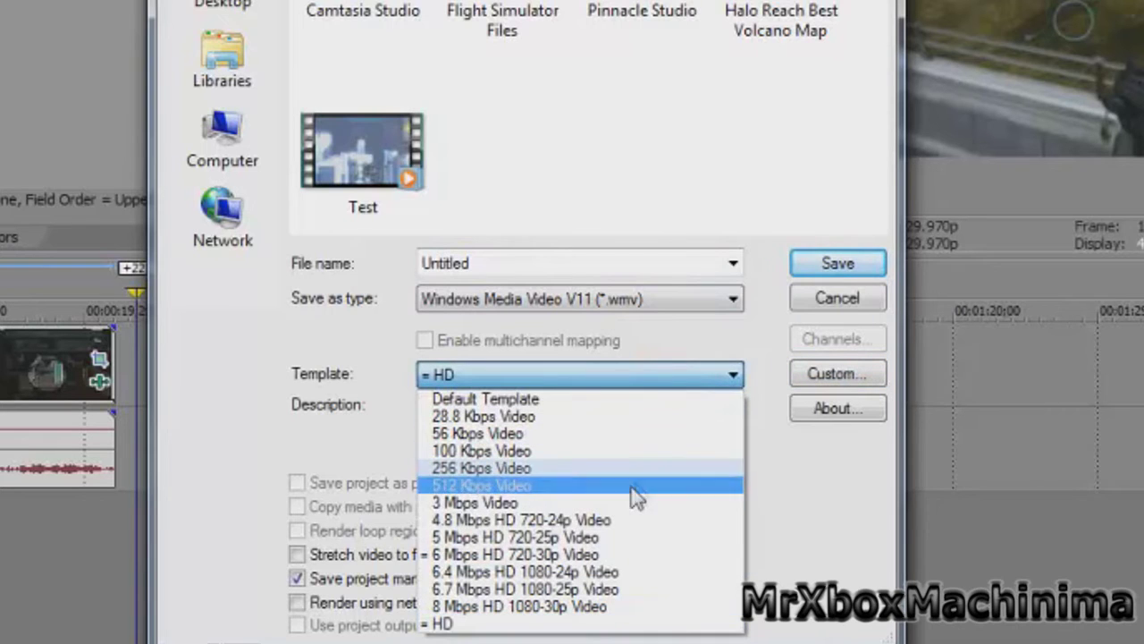
click(588, 561)
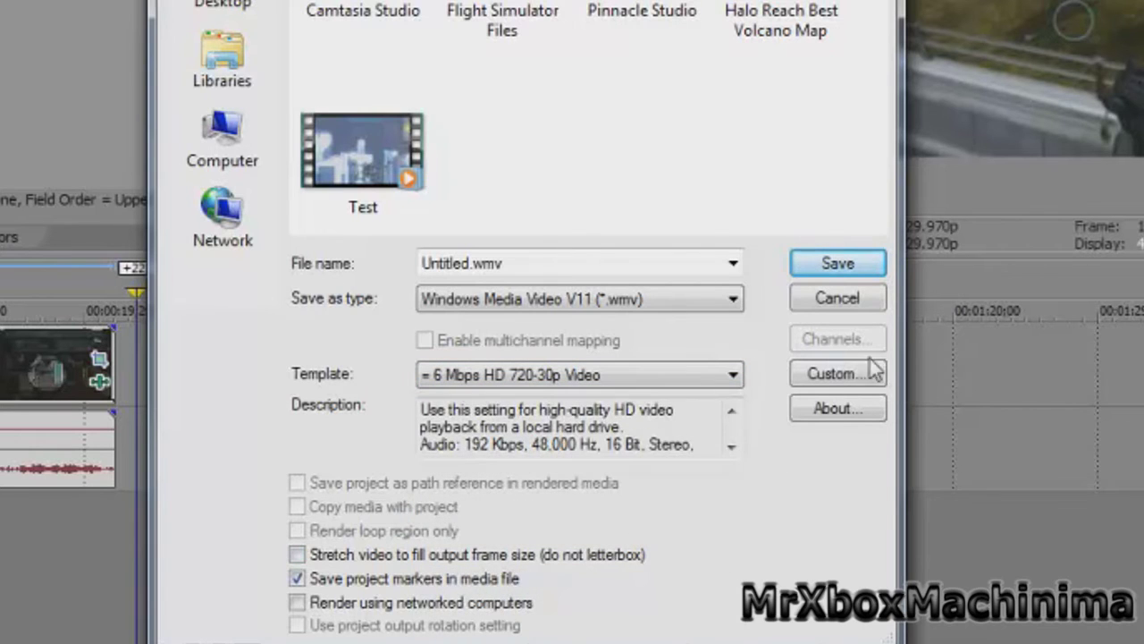
Keep the custom audio at CBR, Windows Media Audio 9.2, 192 kbps, 48 kHz stereo
click(827, 382)
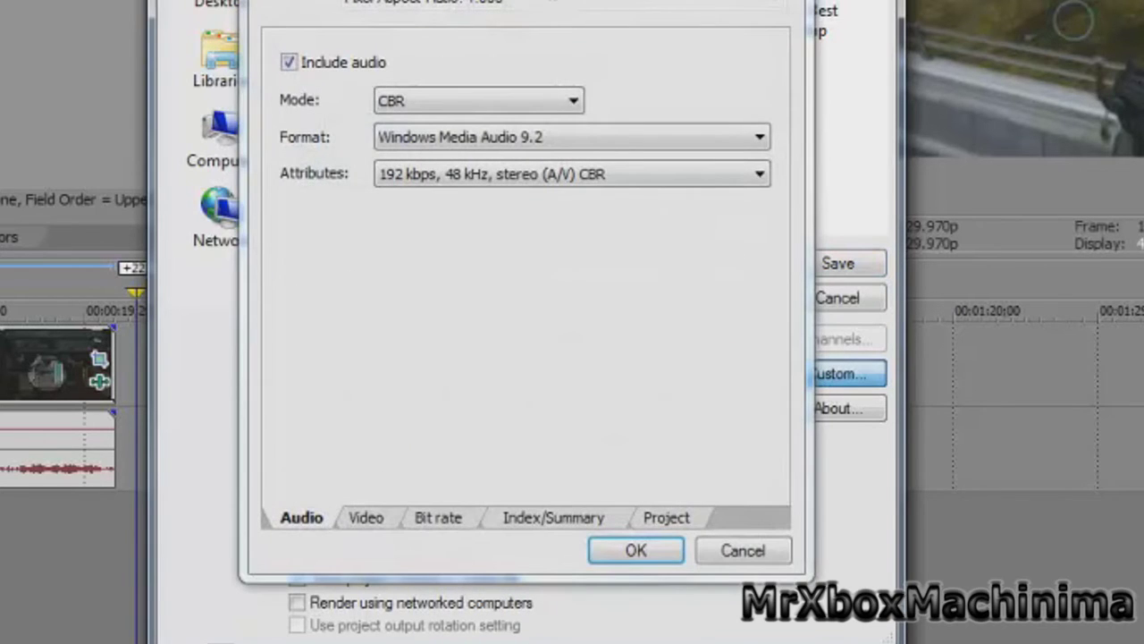
click(521, 97)
click(531, 54)
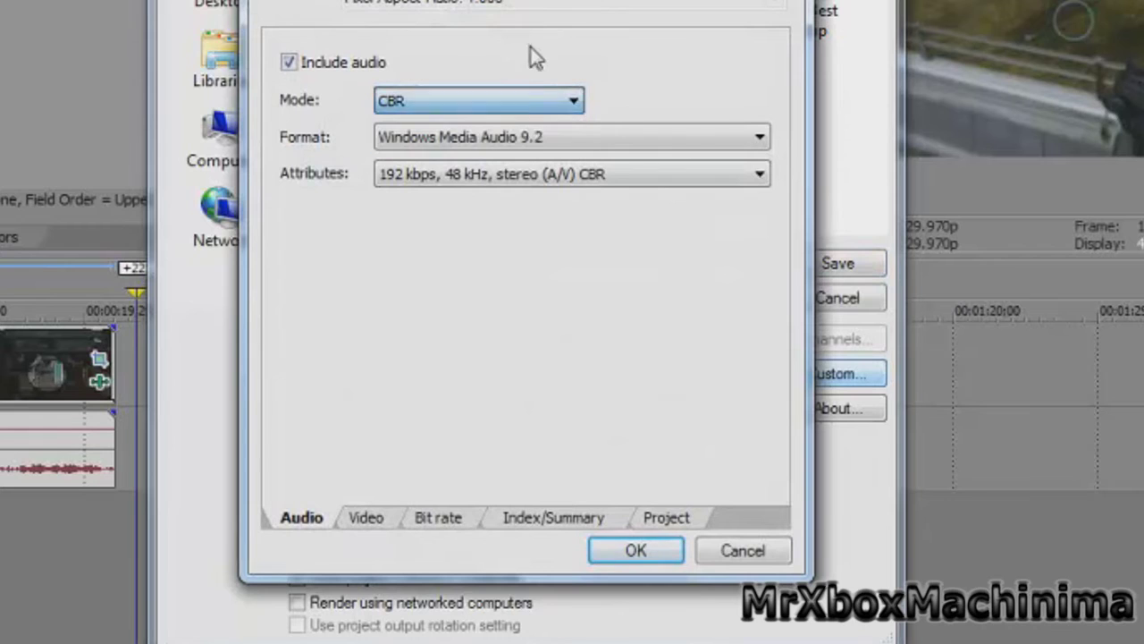
click(559, 139)
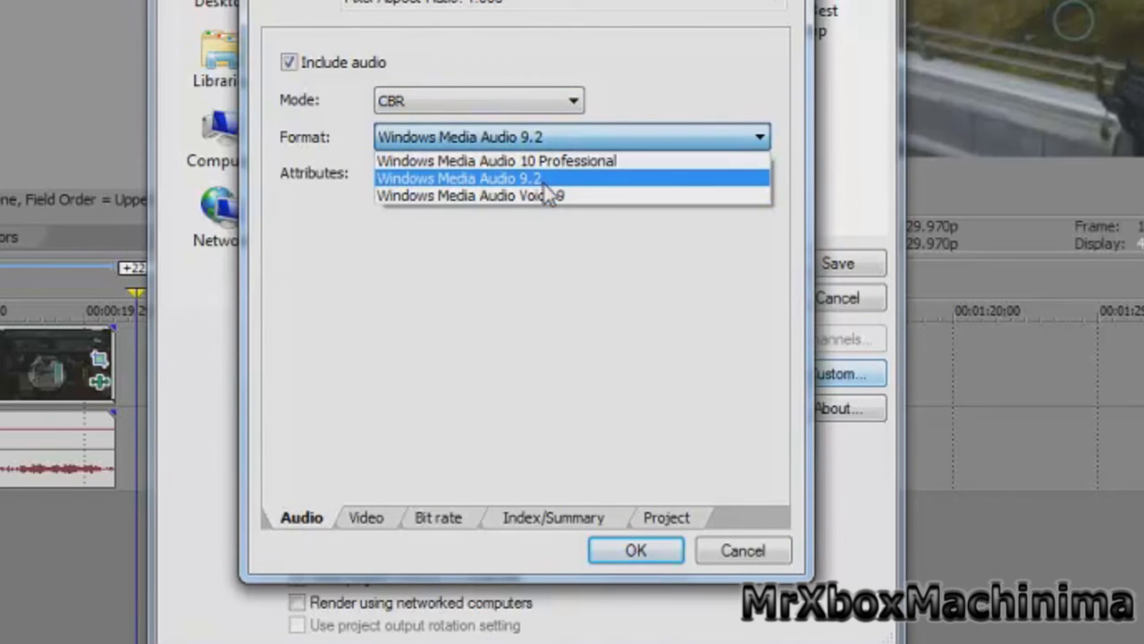
click(546, 181)
click(554, 175)
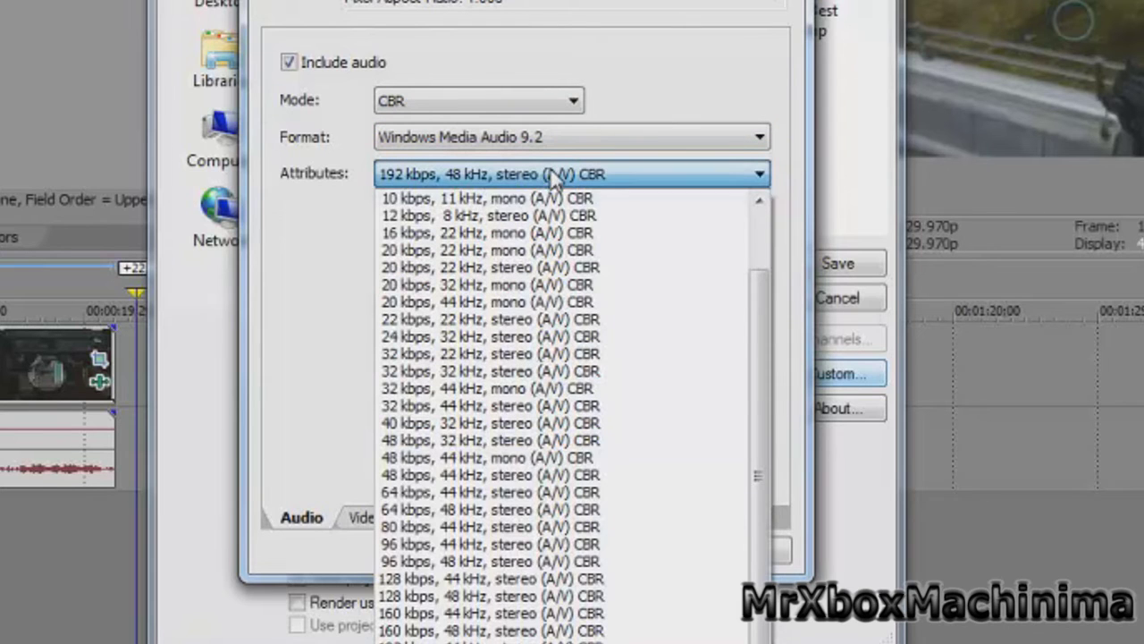
key(Escape)
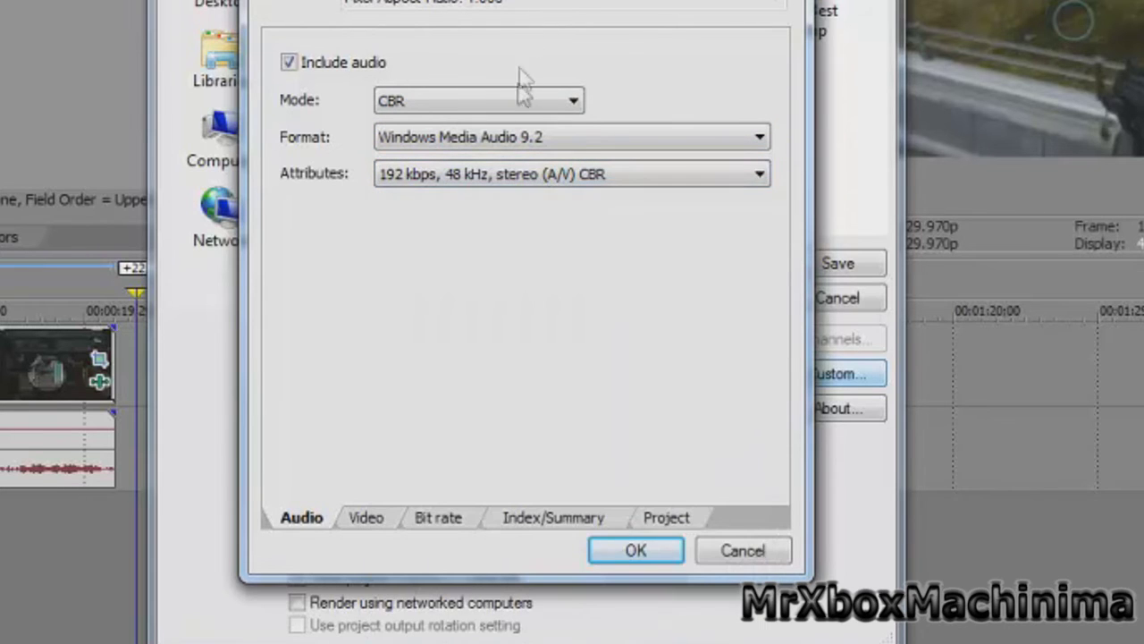
click(514, 100)
click(506, 131)
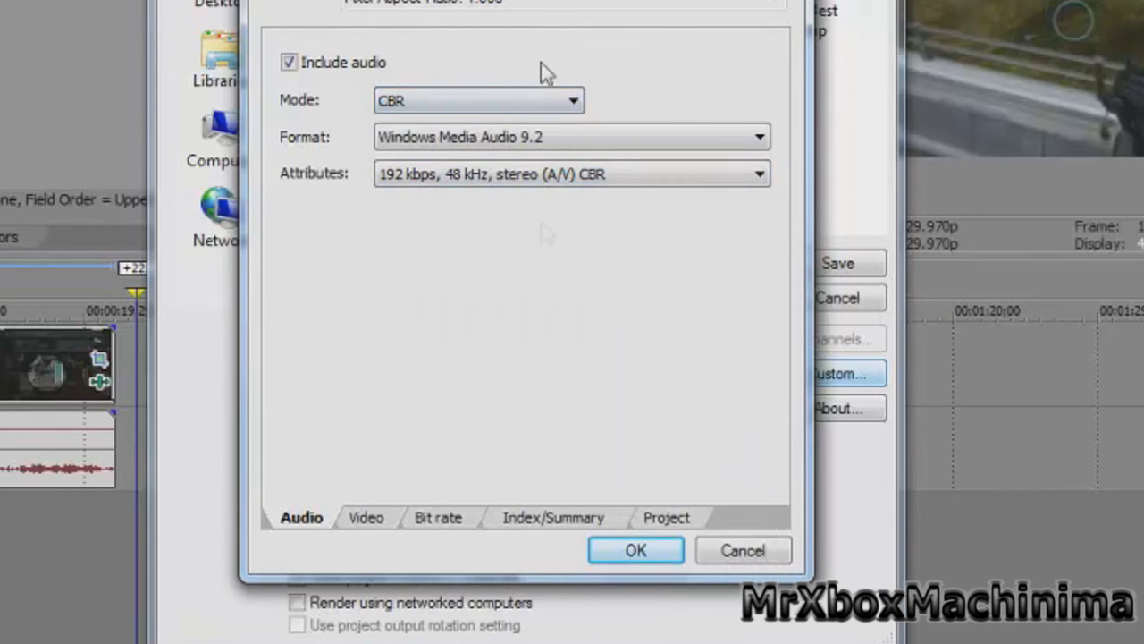
click(366, 517)
Keep video at CBR, Windows Media Video 9, 1280x720, 29.970 fps, and raise smoothness to 100
click(454, 63)
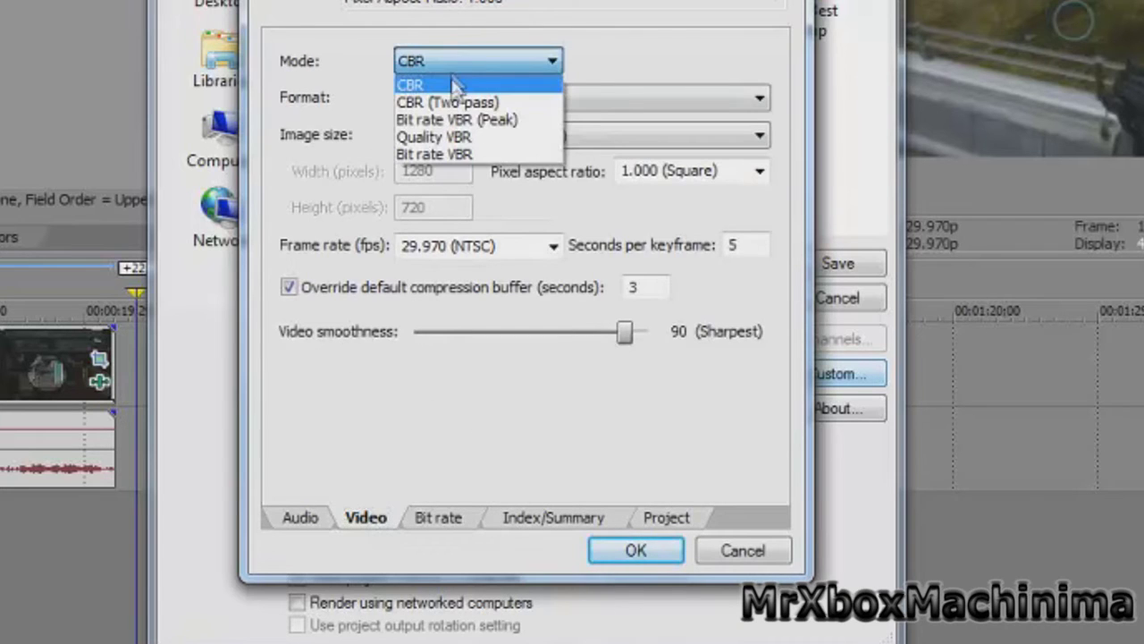
click(450, 86)
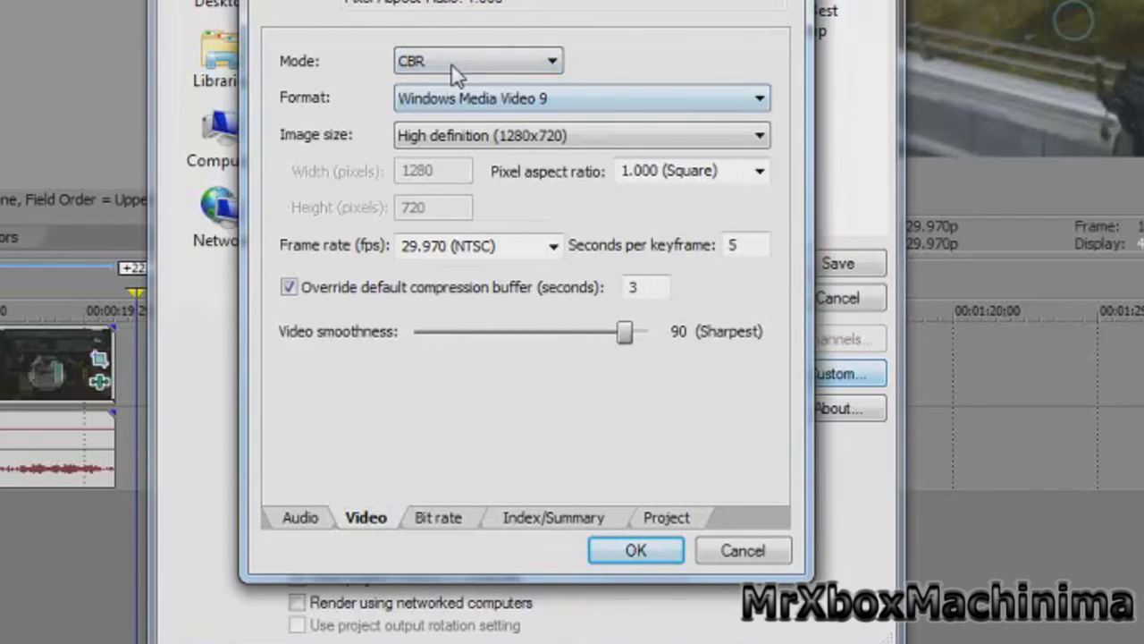
click(510, 102)
click(554, 190)
click(552, 139)
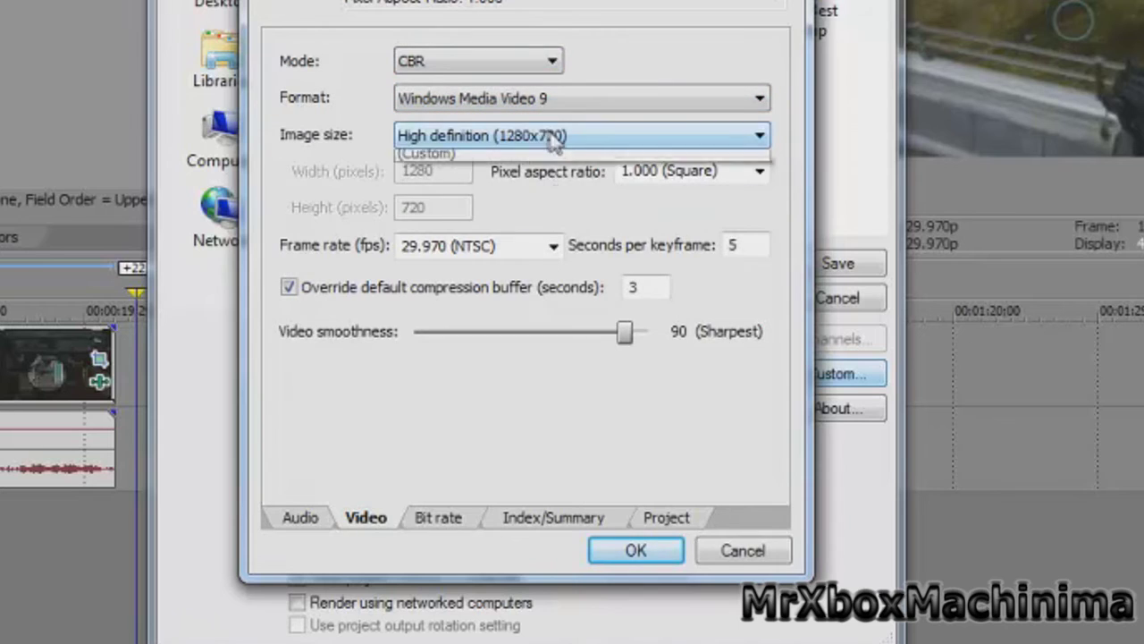
click(555, 139)
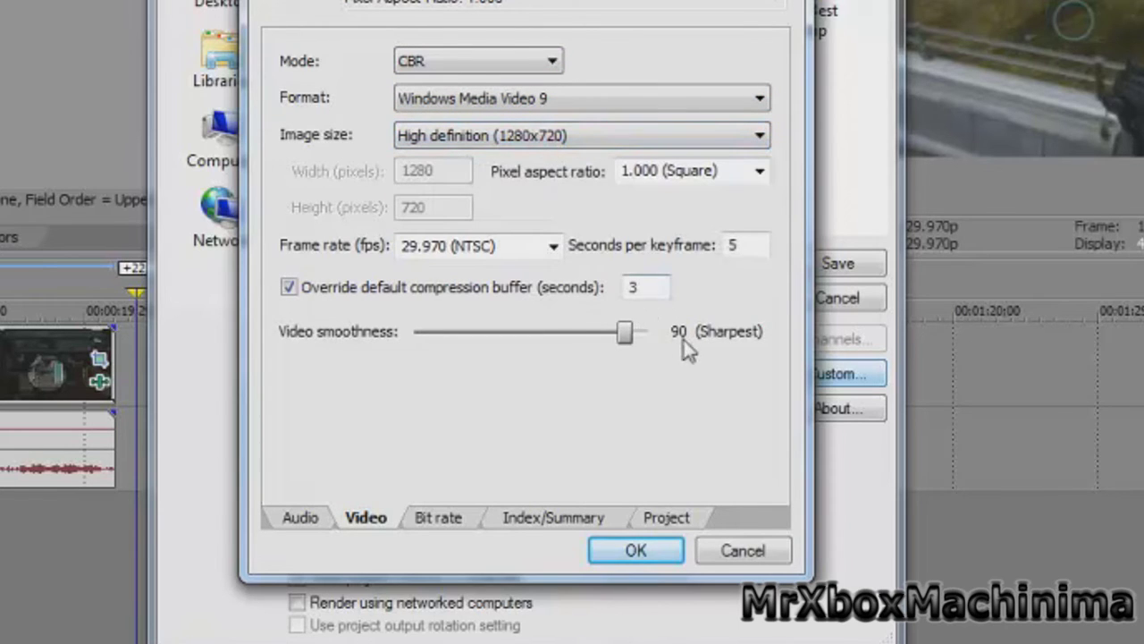
drag(625, 338, 704, 341)
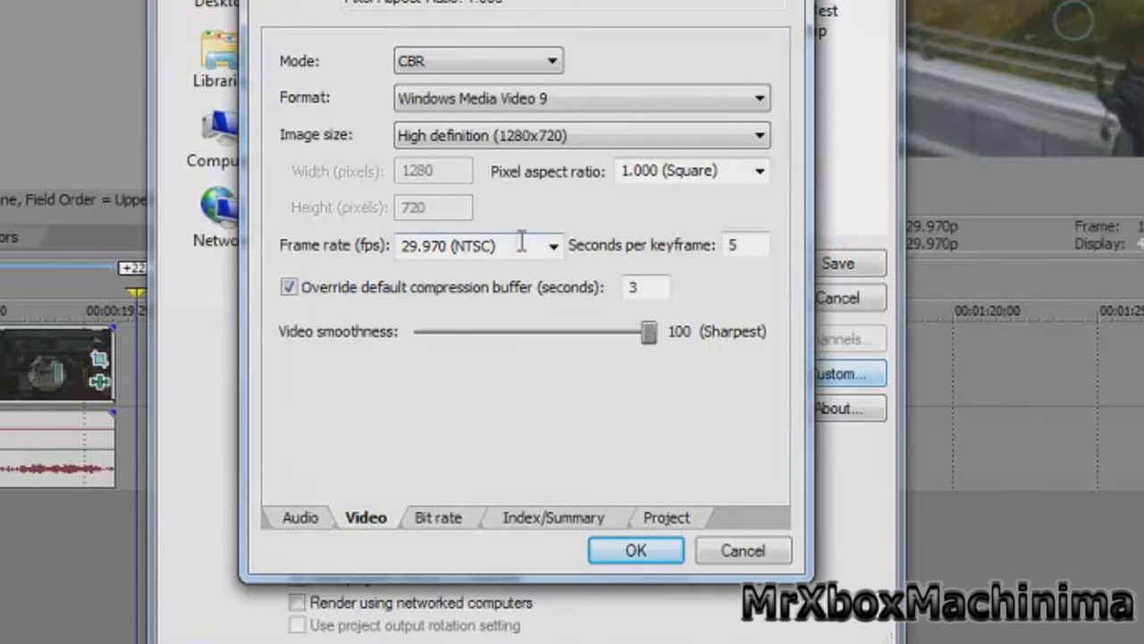
click(553, 245)
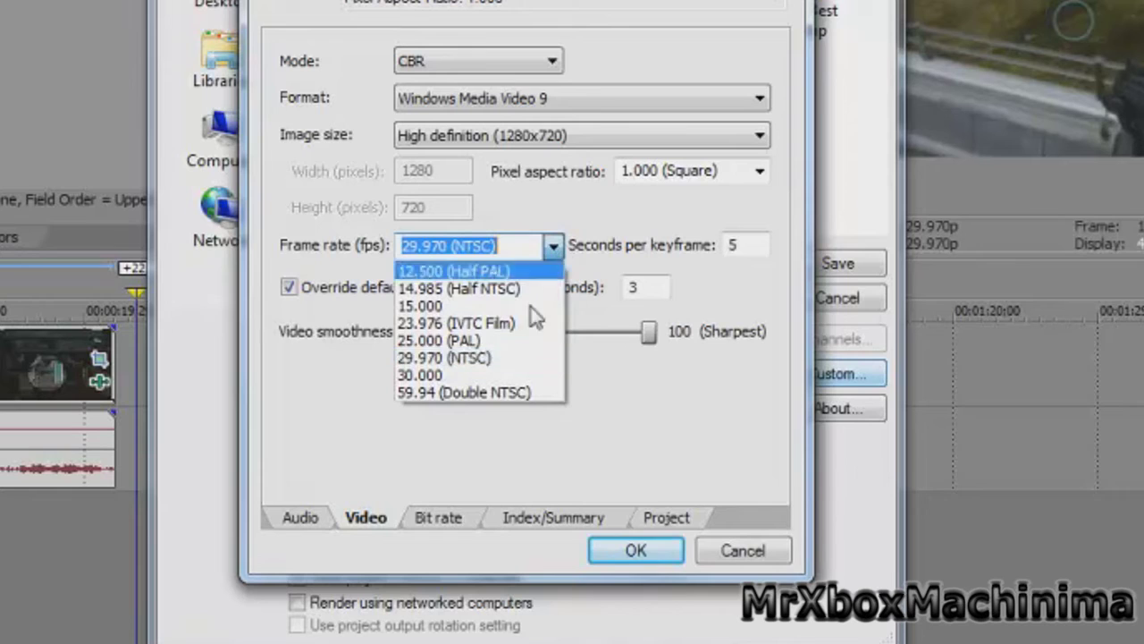
click(491, 359)
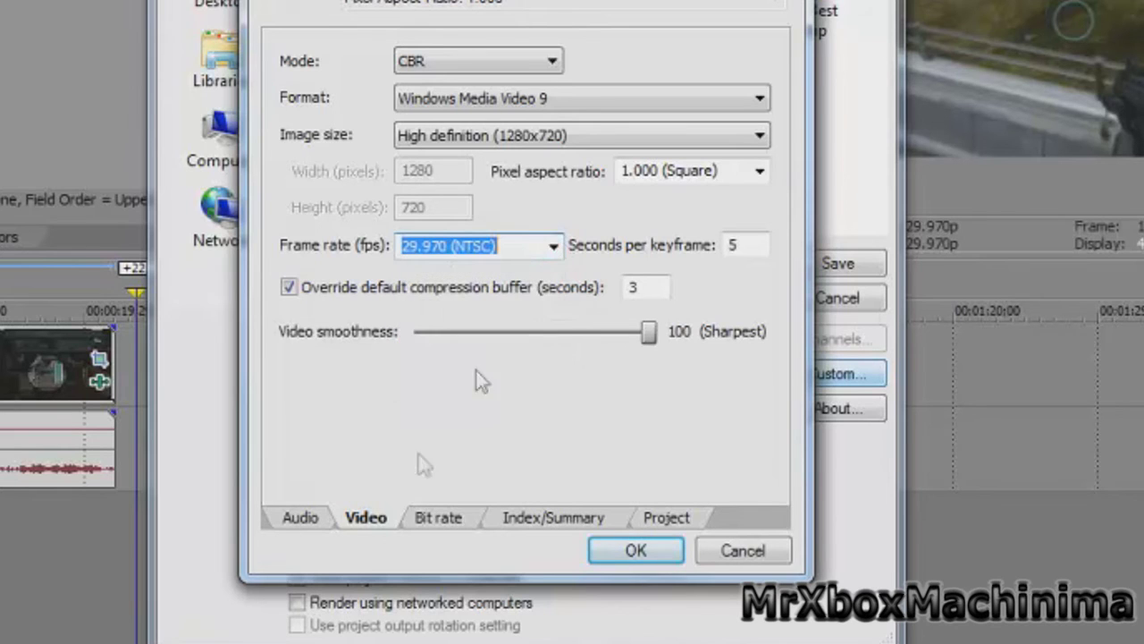
Change the Internet/LAN bit rate to 5 M, set rendering quality to Best, and confirm
click(438, 517)
click(536, 214)
key(BackSpace)
text(5 M)
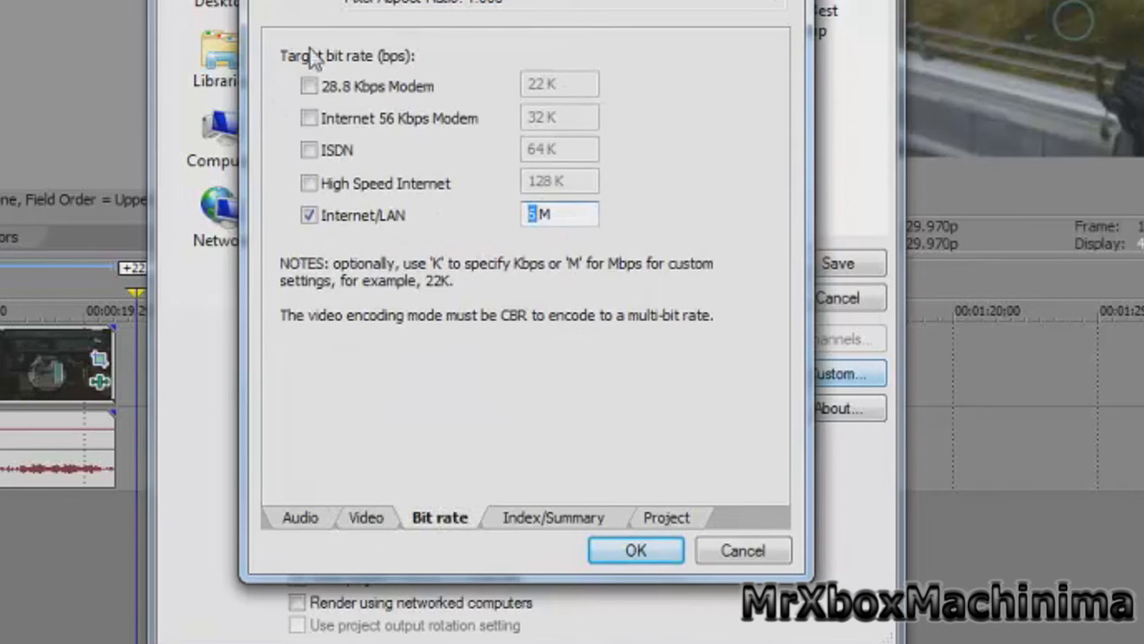
click(541, 528)
click(672, 521)
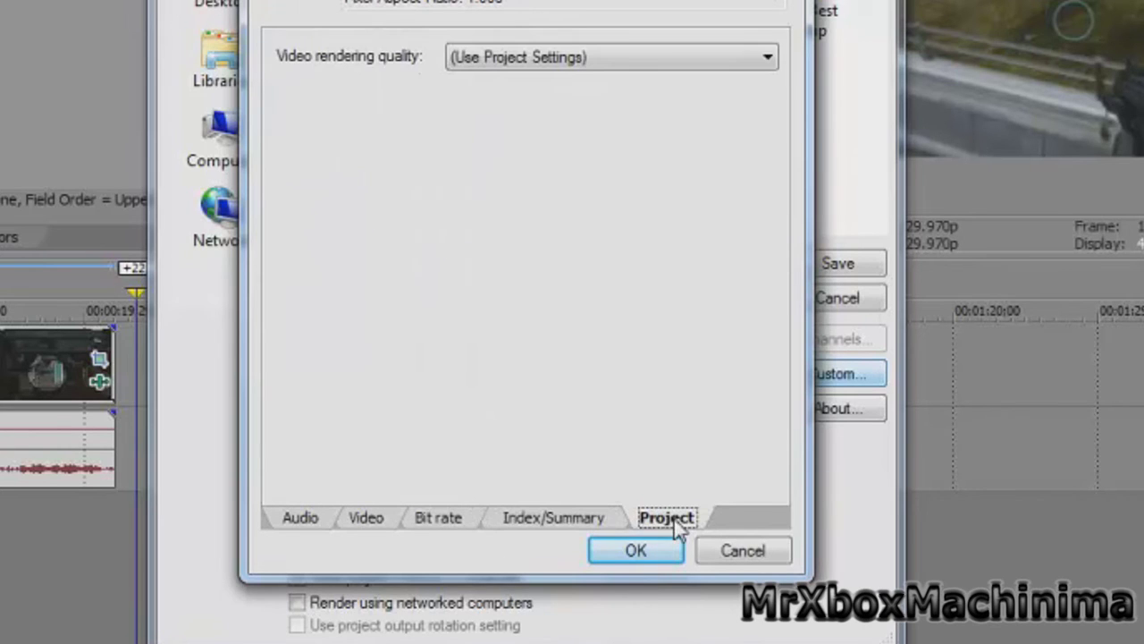
click(466, 58)
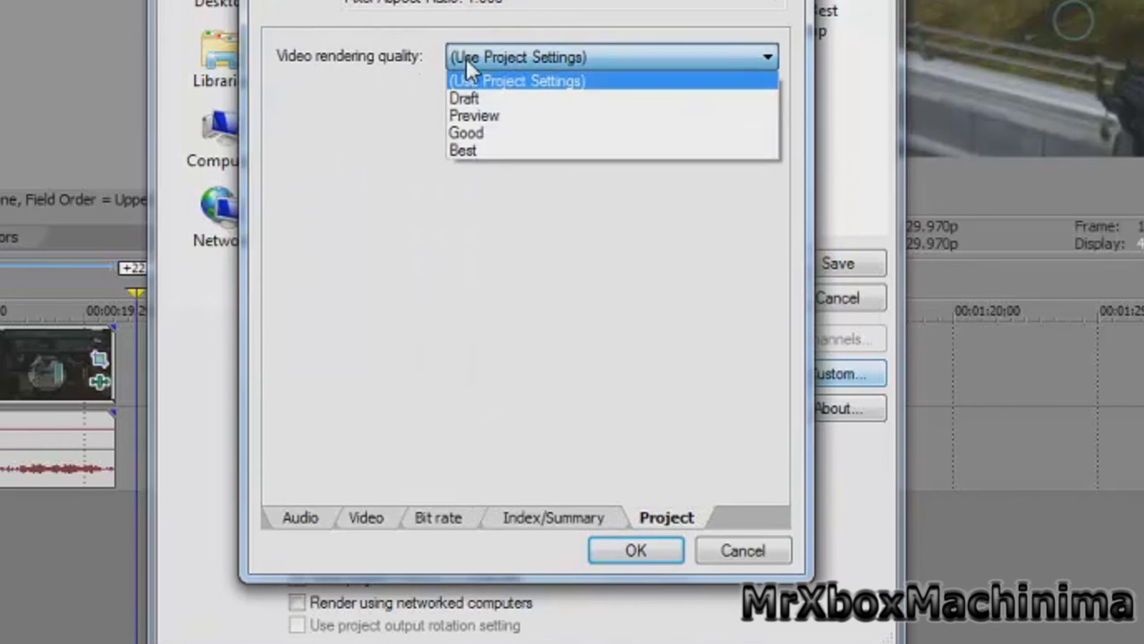
click(464, 148)
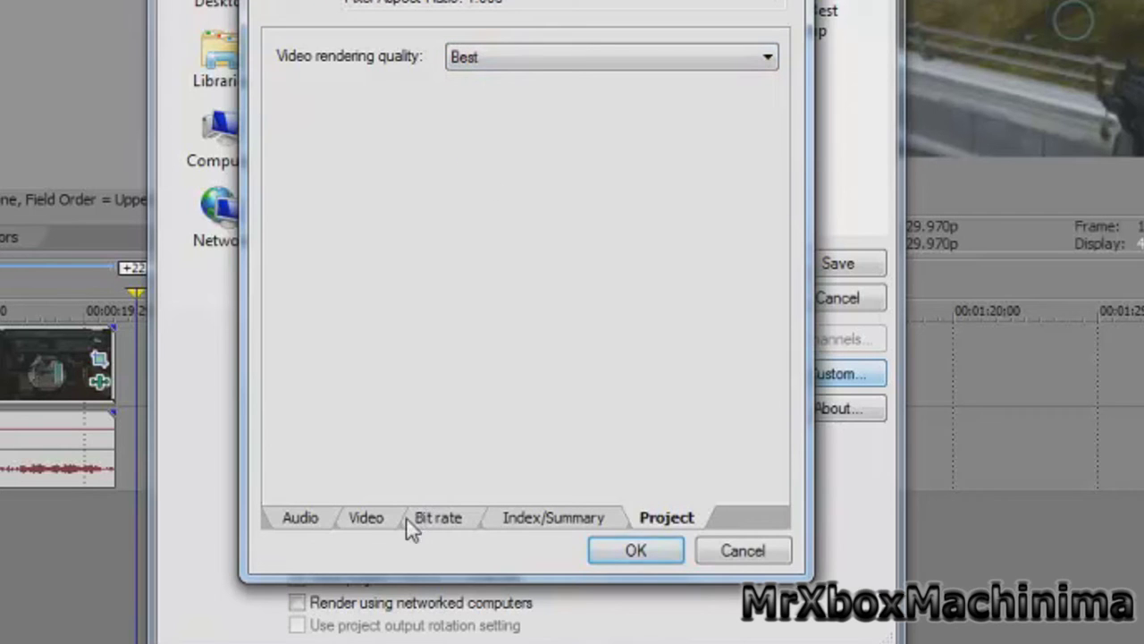
click(370, 522)
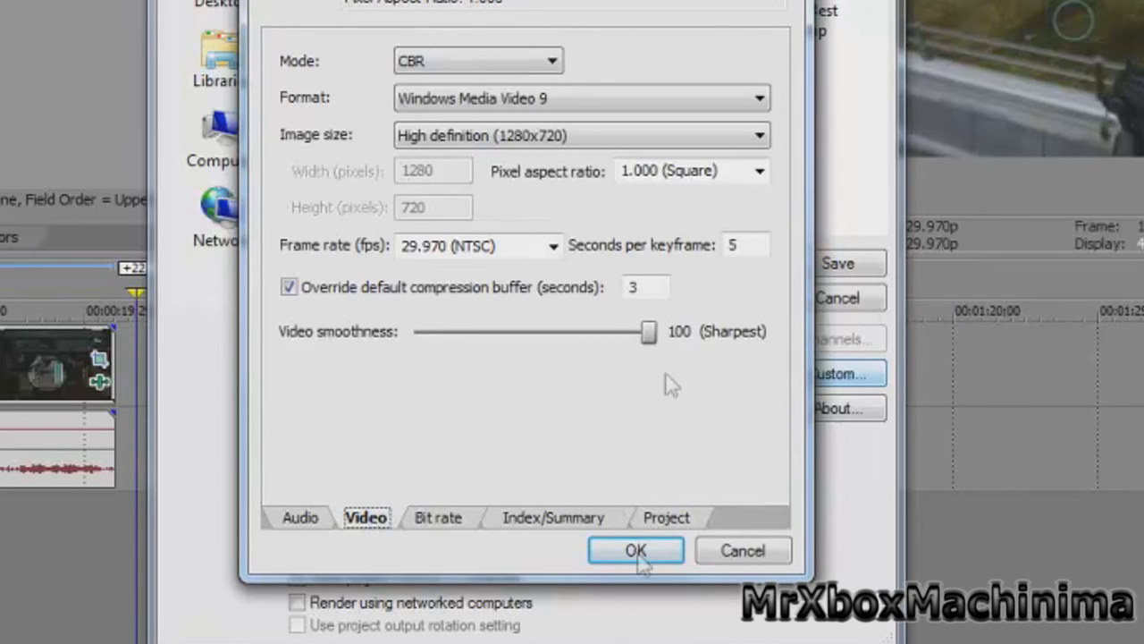
click(661, 549)
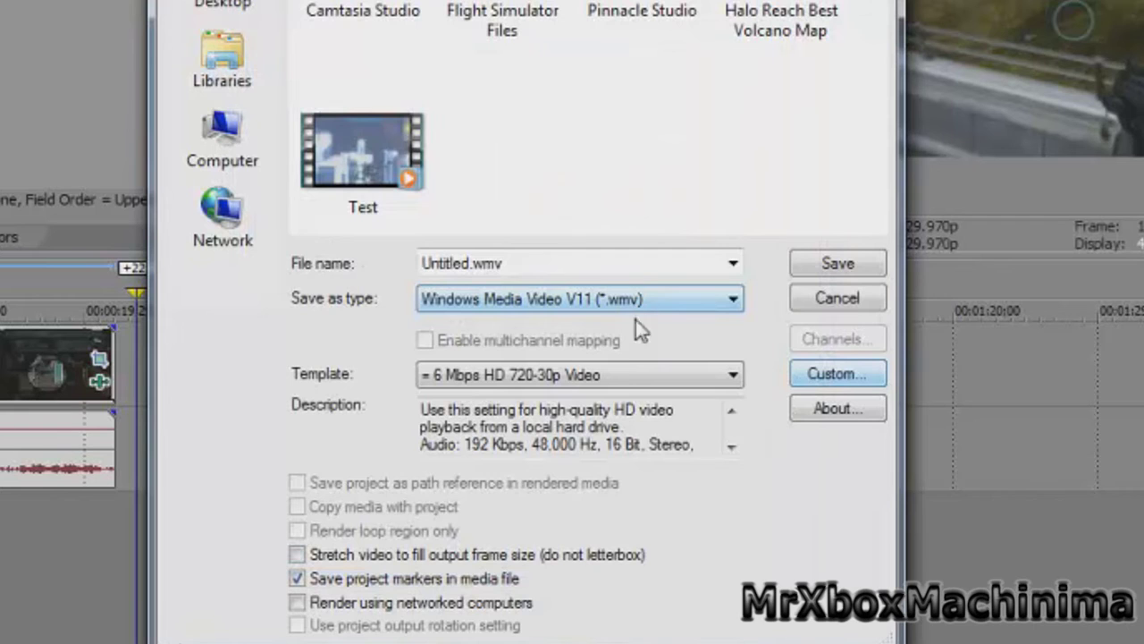
Choose the '= HD' render template, leaving the custom settings unchanged
click(838, 373)
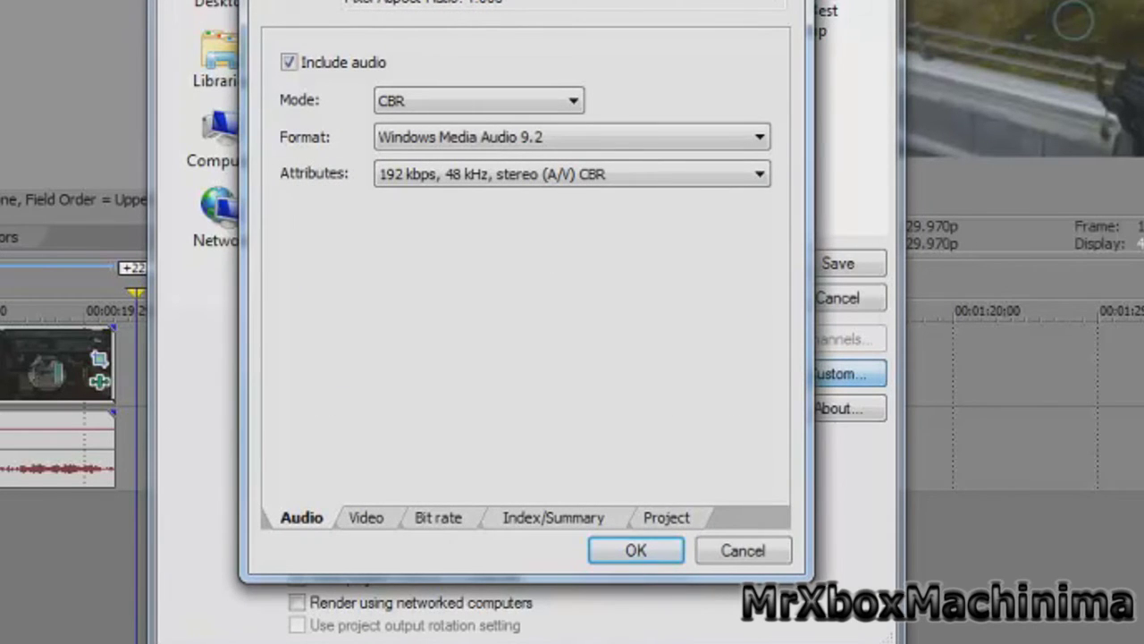
key(Escape)
click(588, 376)
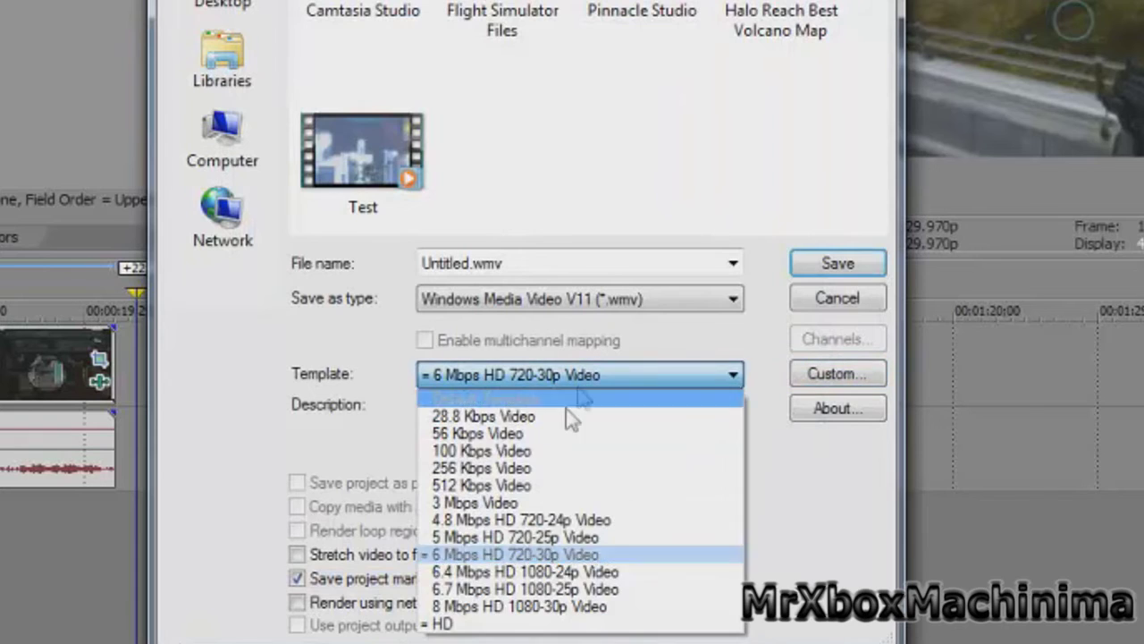
click(536, 625)
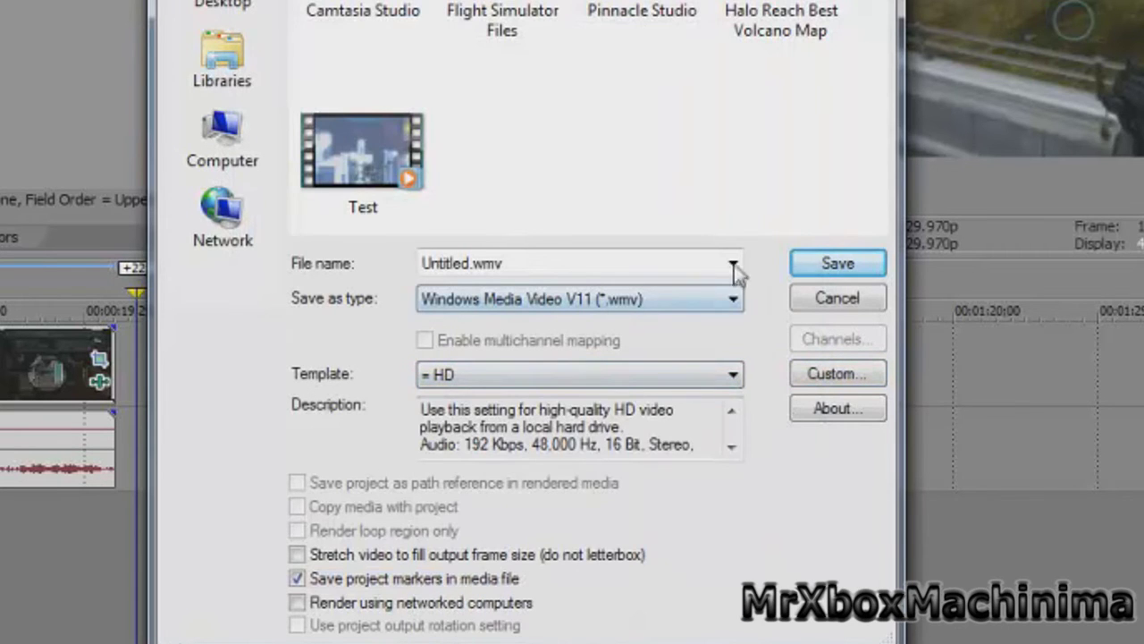
Name the output file Testttt and start rendering it
double_click(632, 265)
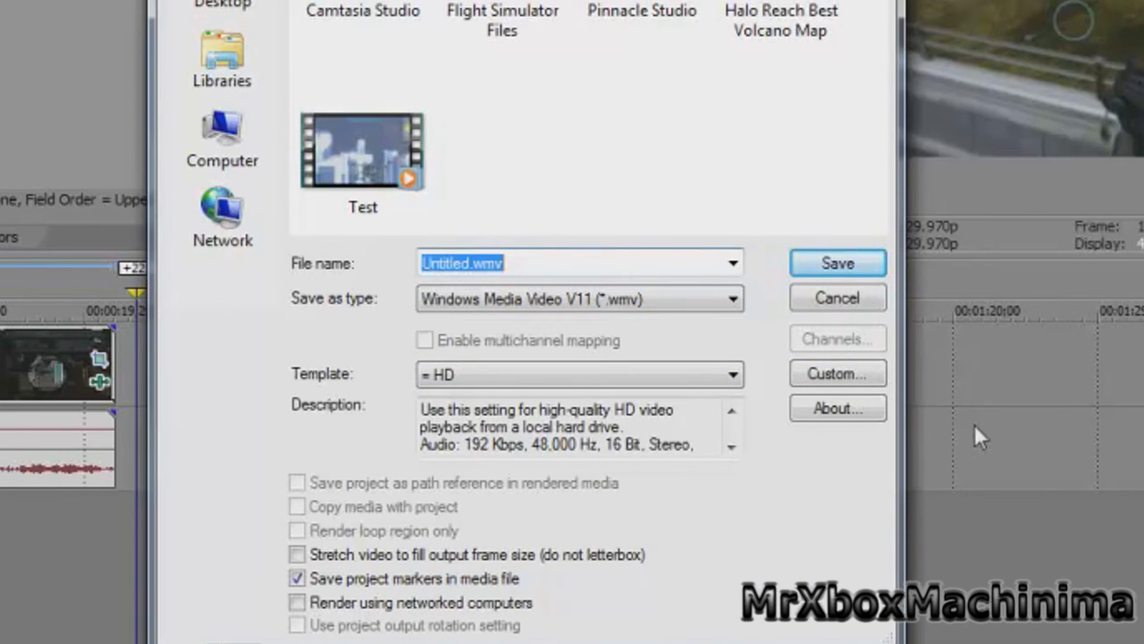
text(TEst)
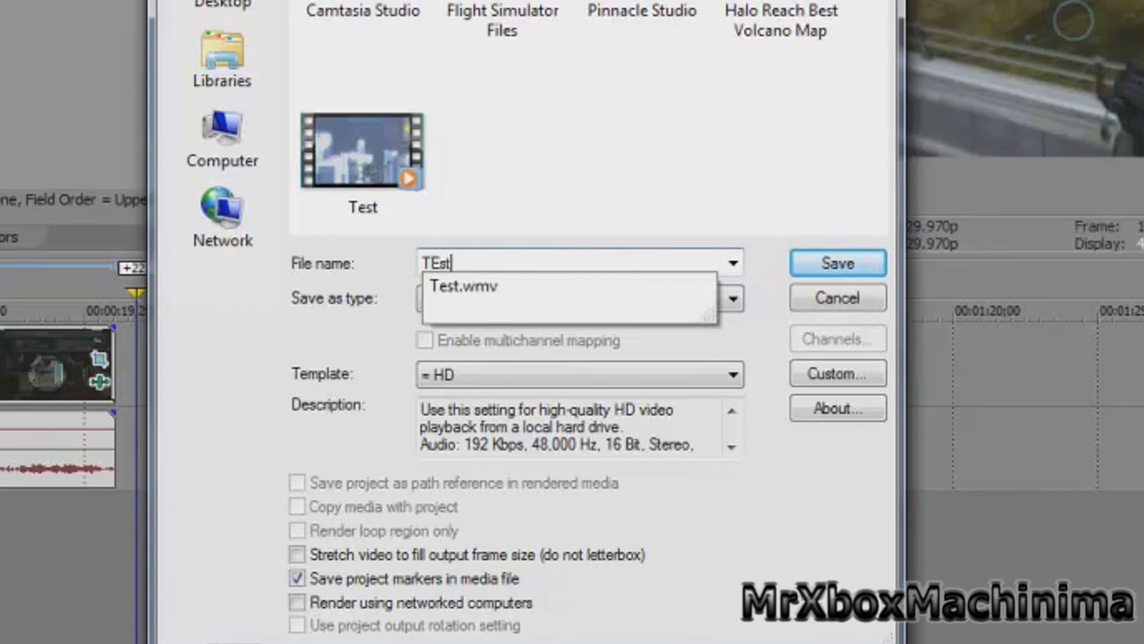
key(BackSpace)
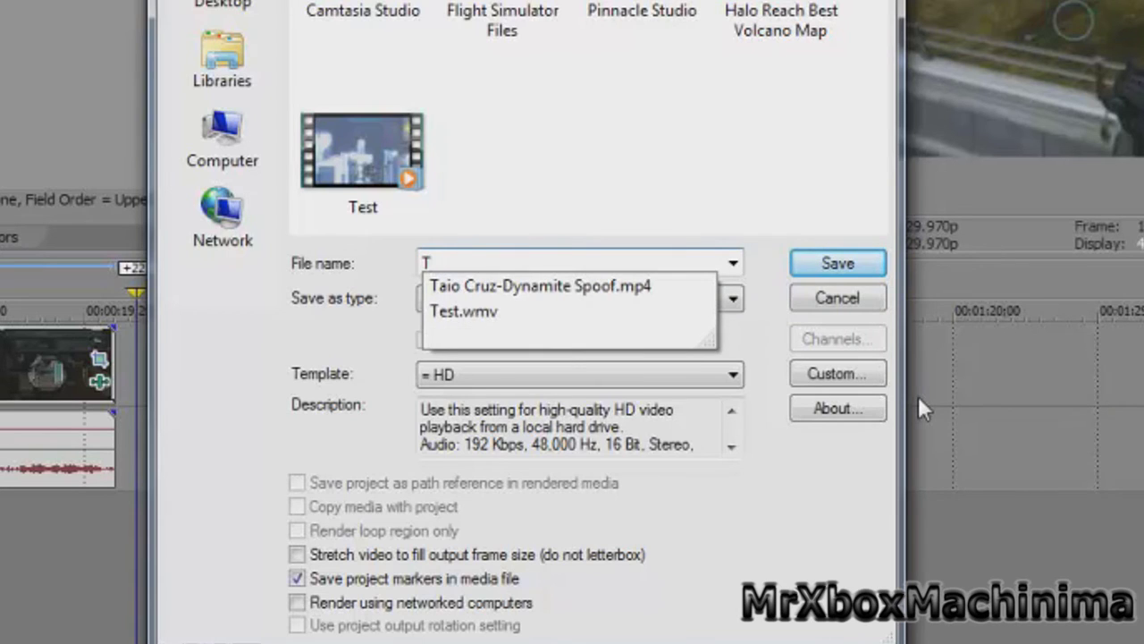
text(esttt)
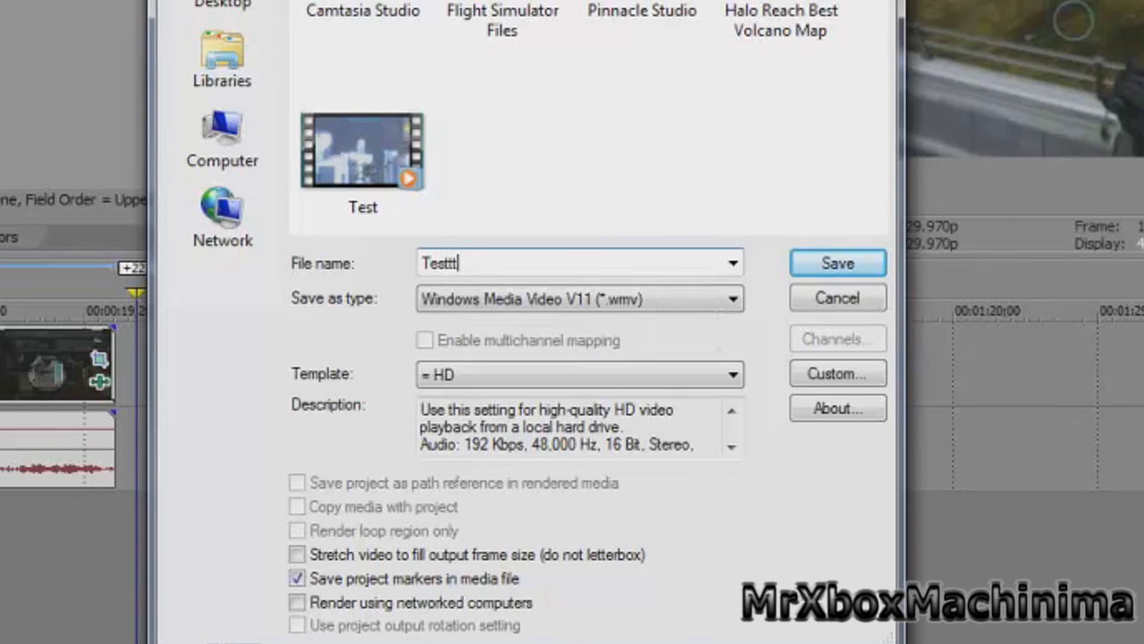
key(Return)
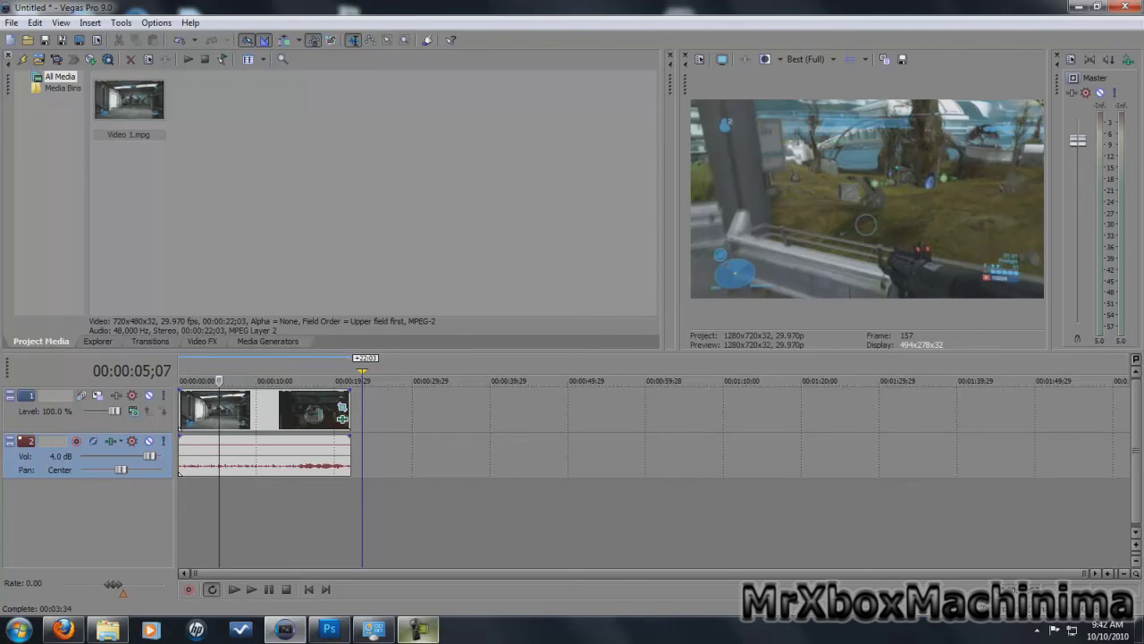
After the render finishes, minimise the Vegas Pro window to reveal the Windows desktop
click(415, 633)
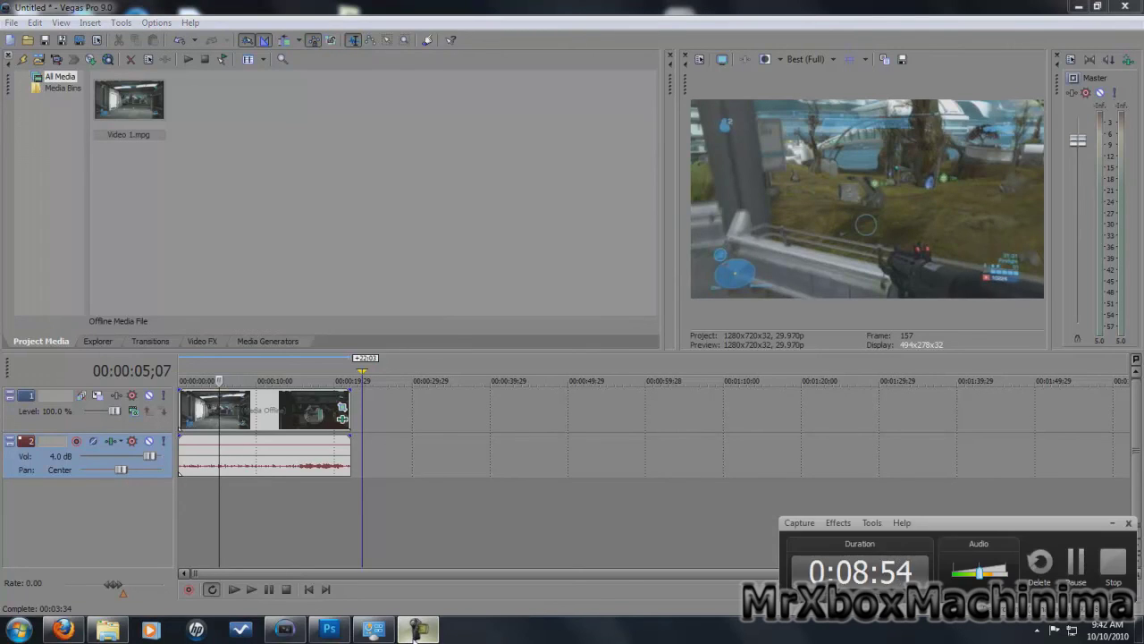
click(489, 245)
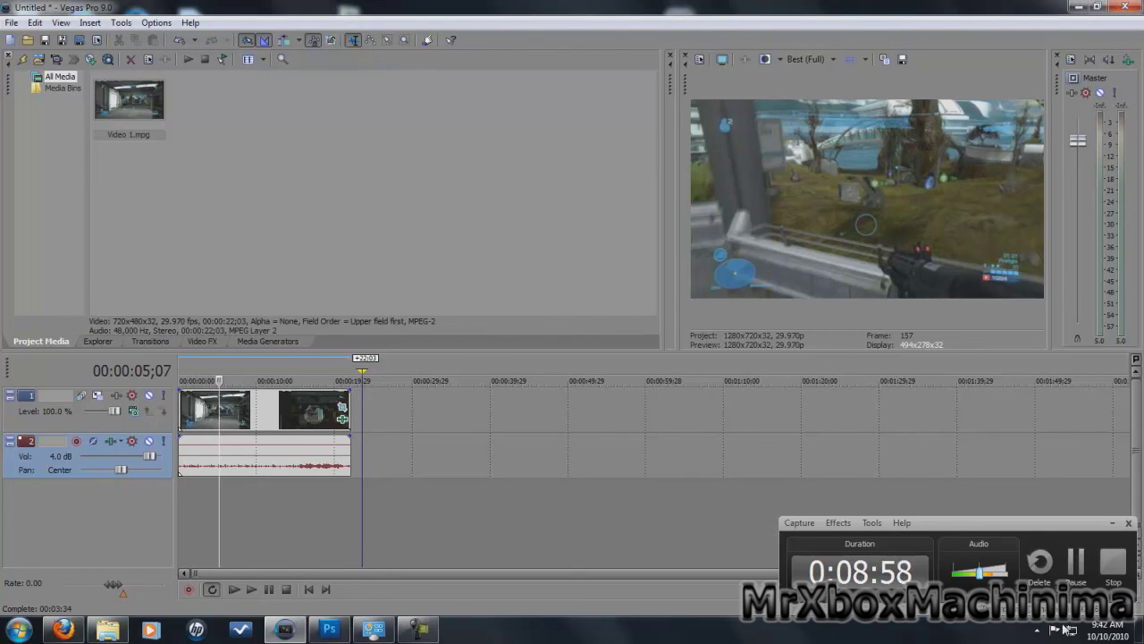
click(1076, 6)
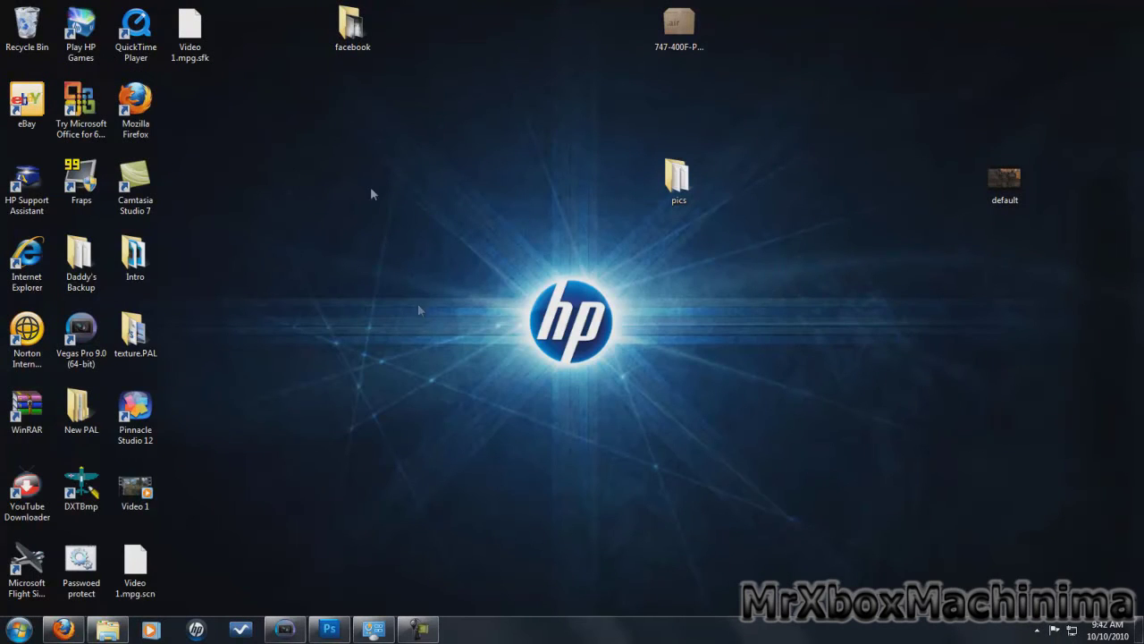